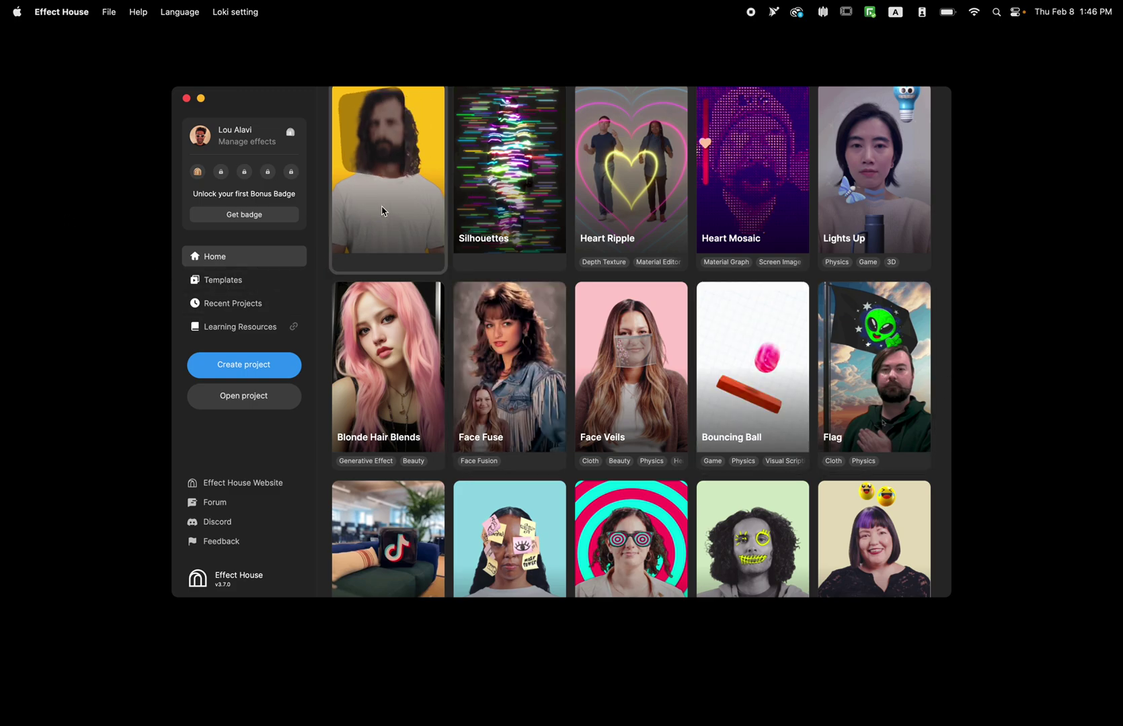
# - Create a new project from the Blur template in the Screen templates gallery
pyautogui.click(234, 286)
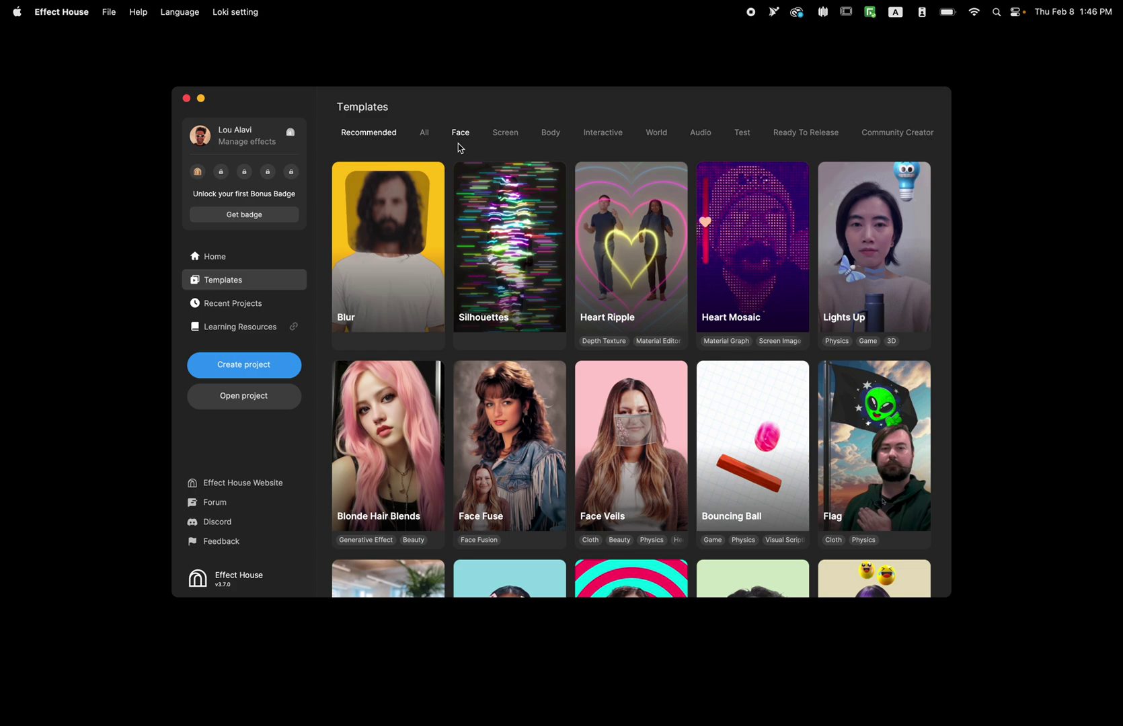
pyautogui.click(507, 135)
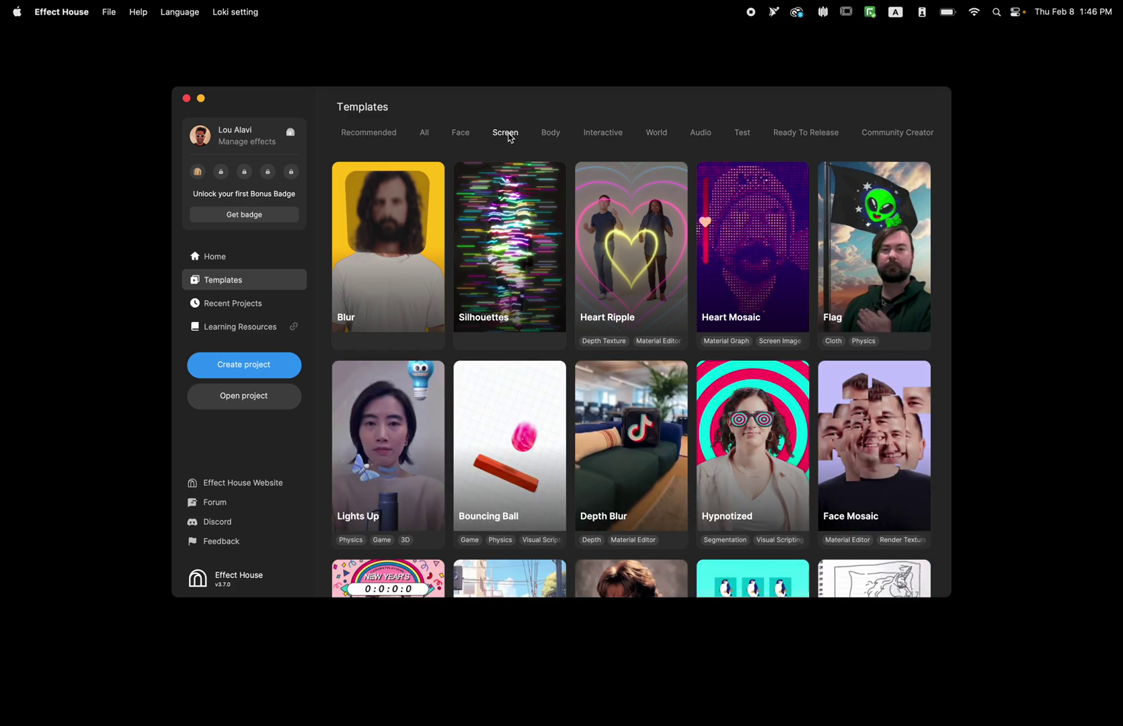
pyautogui.click(408, 239)
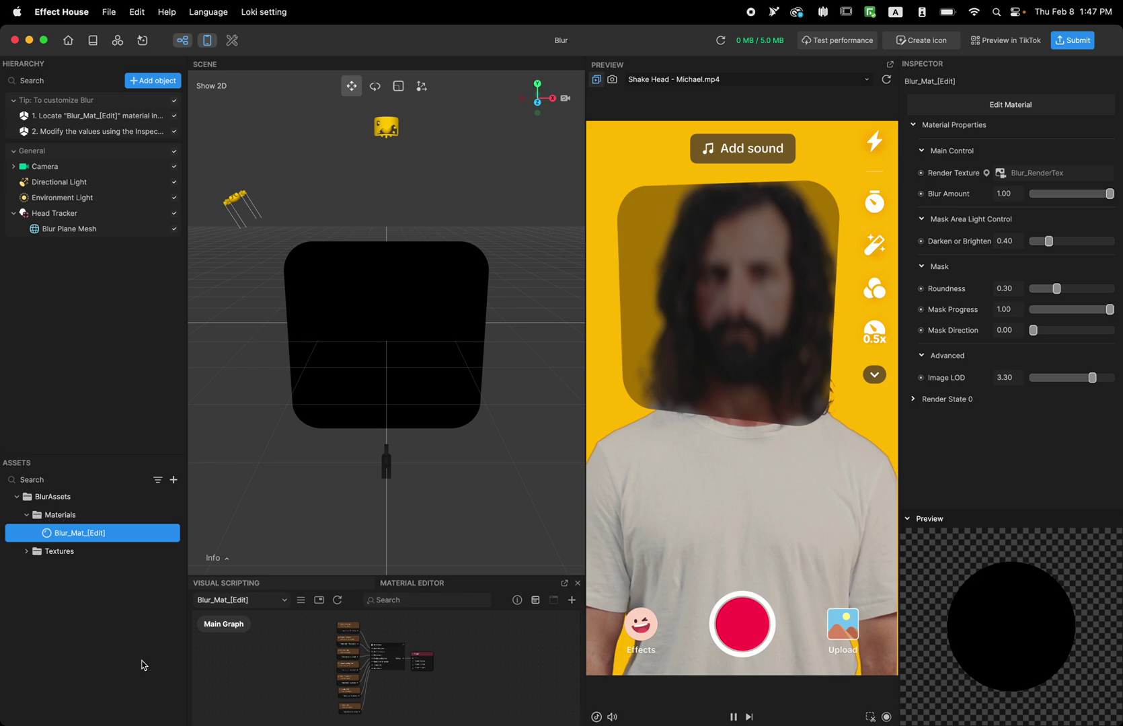
# - On Blur_Mat_[Edit], test blur strength and brightness, then settle Darken or Brighten at 0.30
pyautogui.click(145, 689)
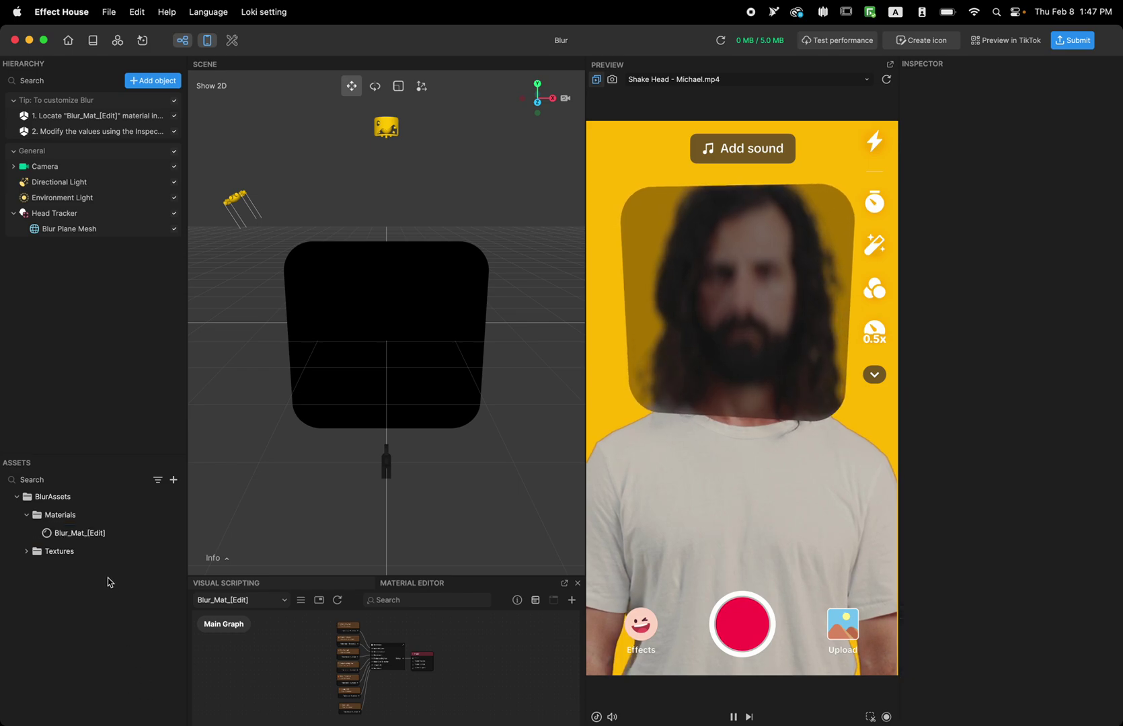
pyautogui.click(105, 535)
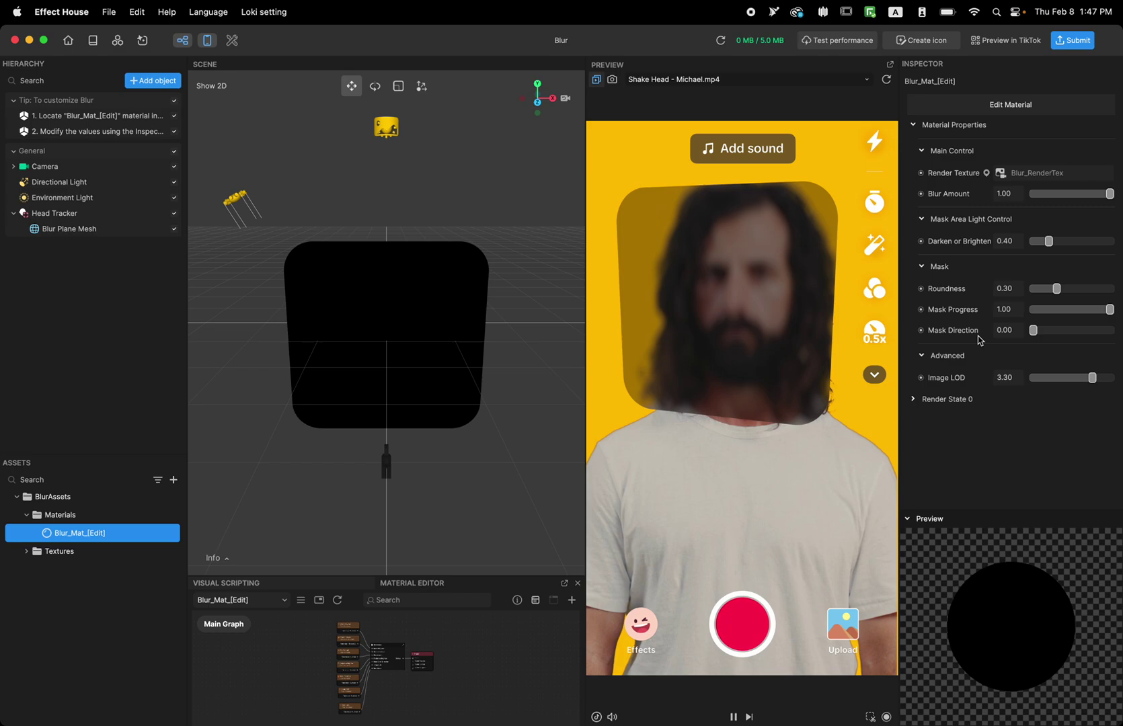
pyautogui.moveTo(1108, 193)
pyautogui.mouseDown()
pyautogui.moveTo(1018, 195)
pyautogui.moveTo(1121, 201)
pyautogui.mouseUp()
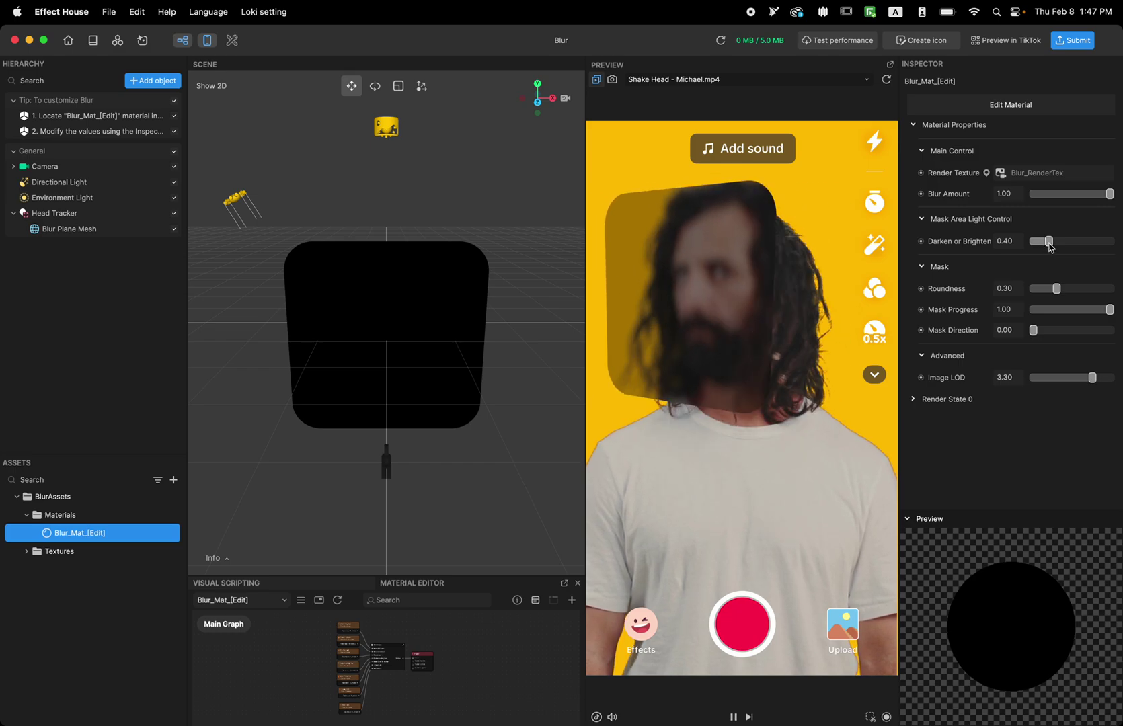
pyautogui.moveTo(1049, 243); pyautogui.dragTo(1104, 241)
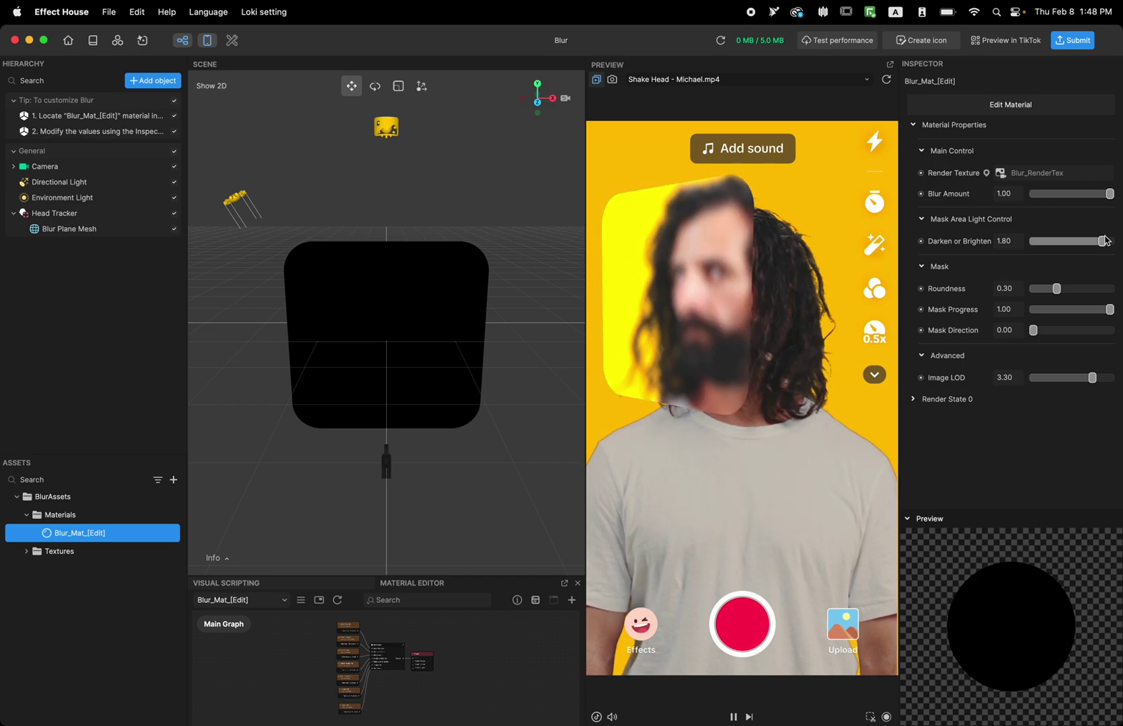
pyautogui.moveTo(1106, 241); pyautogui.dragTo(1044, 245)
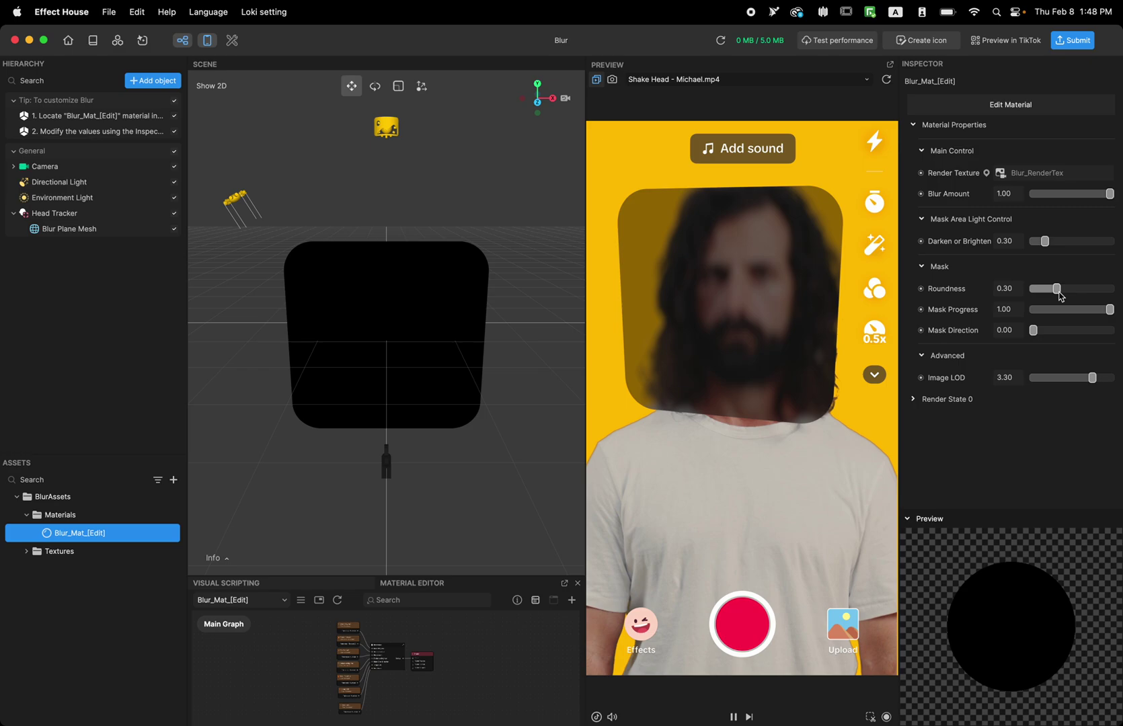
# - Set Mask Progress 0.50, Mask Direction 1.00, Roundness 1.00 and Image LOD 4.00 on the blur material
pyautogui.moveTo(1058, 295); pyautogui.dragTo(1074, 314)
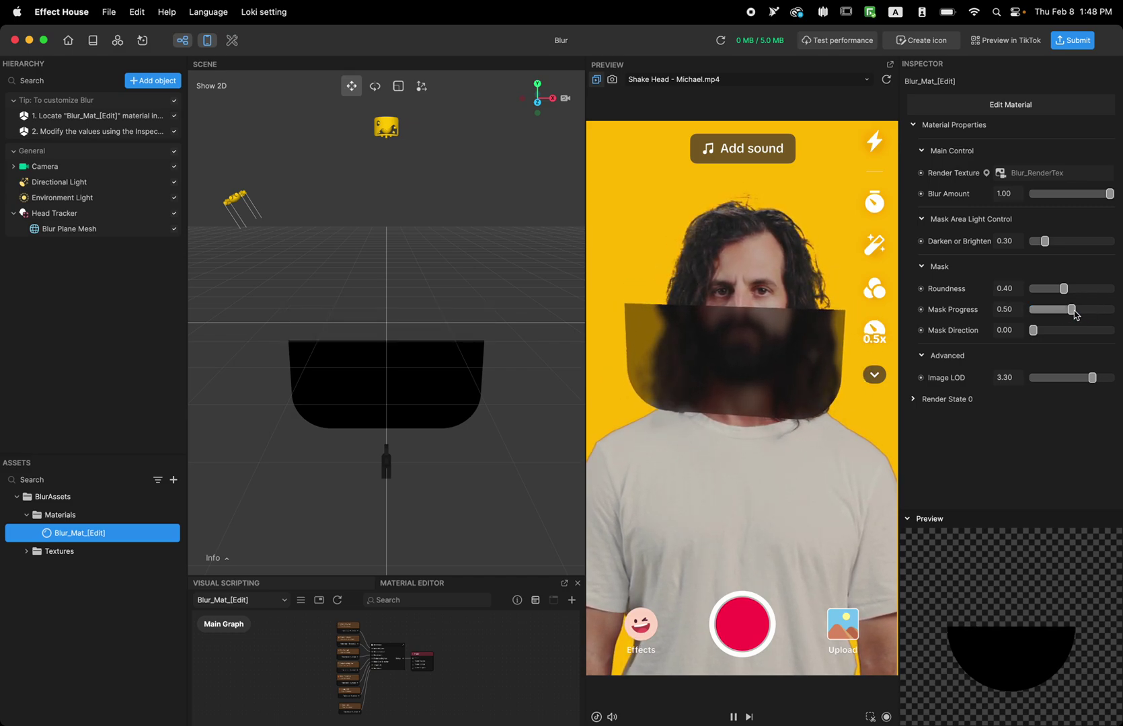
pyautogui.moveTo(1033, 330); pyautogui.dragTo(1110, 330)
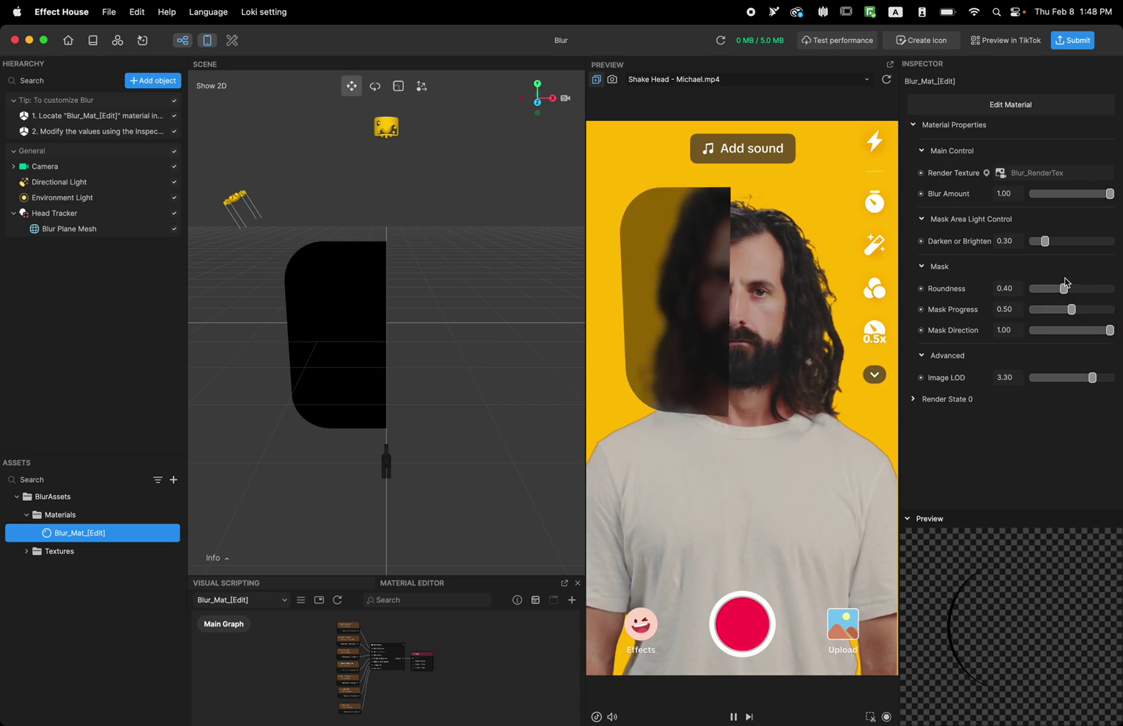
pyautogui.moveTo(1063, 288); pyautogui.dragTo(1120, 289)
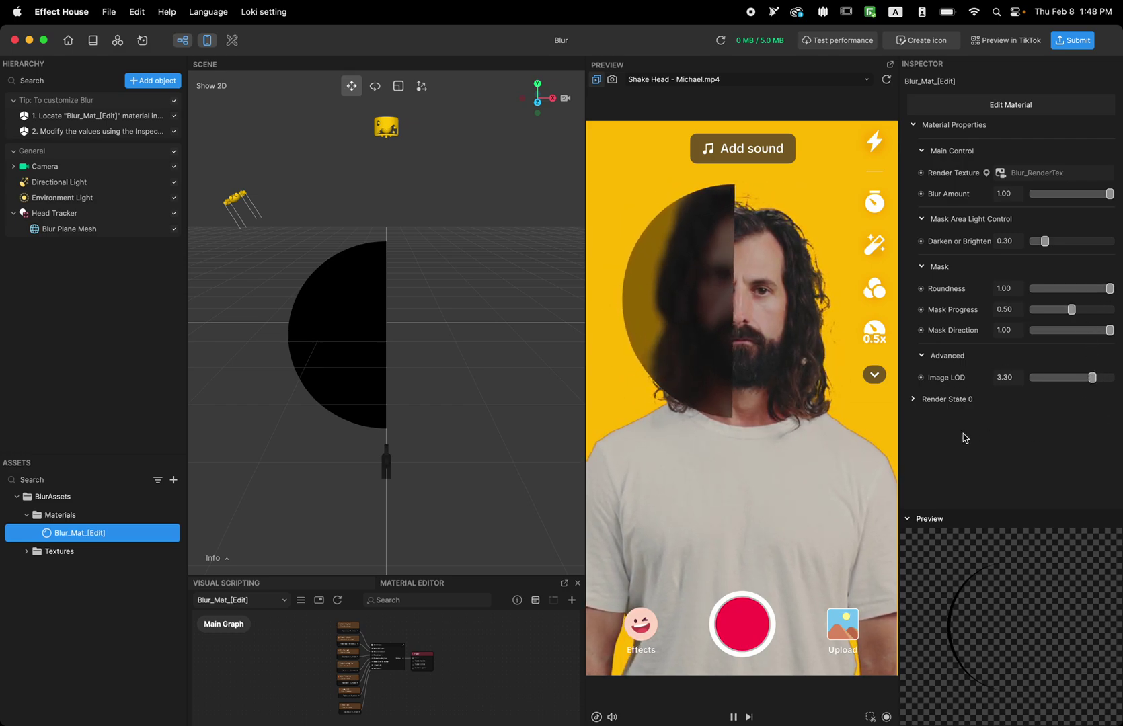
pyautogui.moveTo(1092, 377); pyautogui.dragTo(1120, 379)
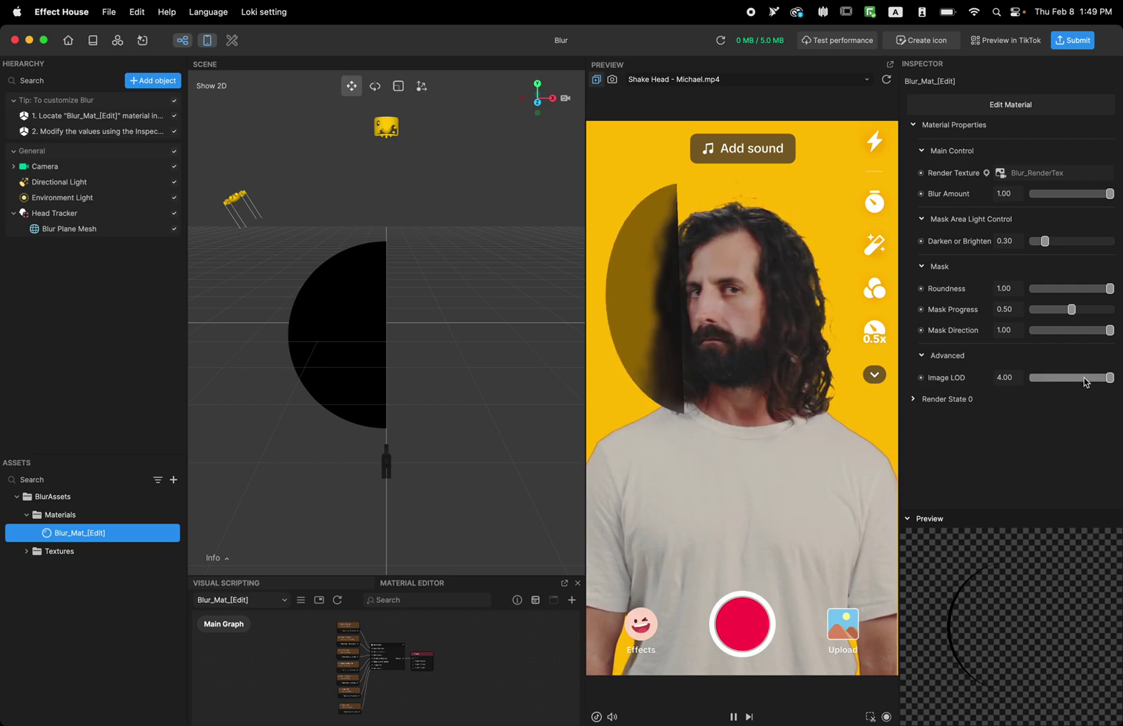
# - Compare zero and full Blur Amount, keeping full blur, and lower Image LOD to 3.70
pyautogui.moveTo(1103, 194); pyautogui.dragTo(1086, 194)
pyautogui.moveTo(1010, 190); pyautogui.dragTo(1059, 402)
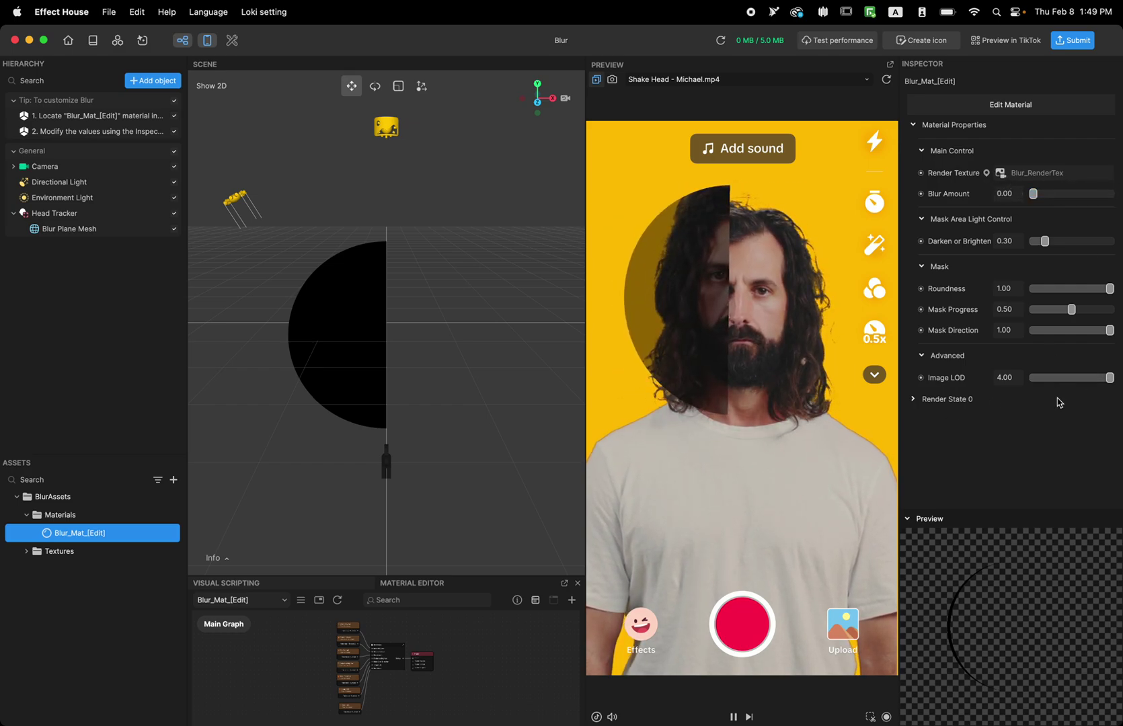
pyautogui.moveTo(1054, 196); pyautogui.dragTo(1111, 195)
pyautogui.moveTo(1110, 378); pyautogui.dragTo(1105, 379)
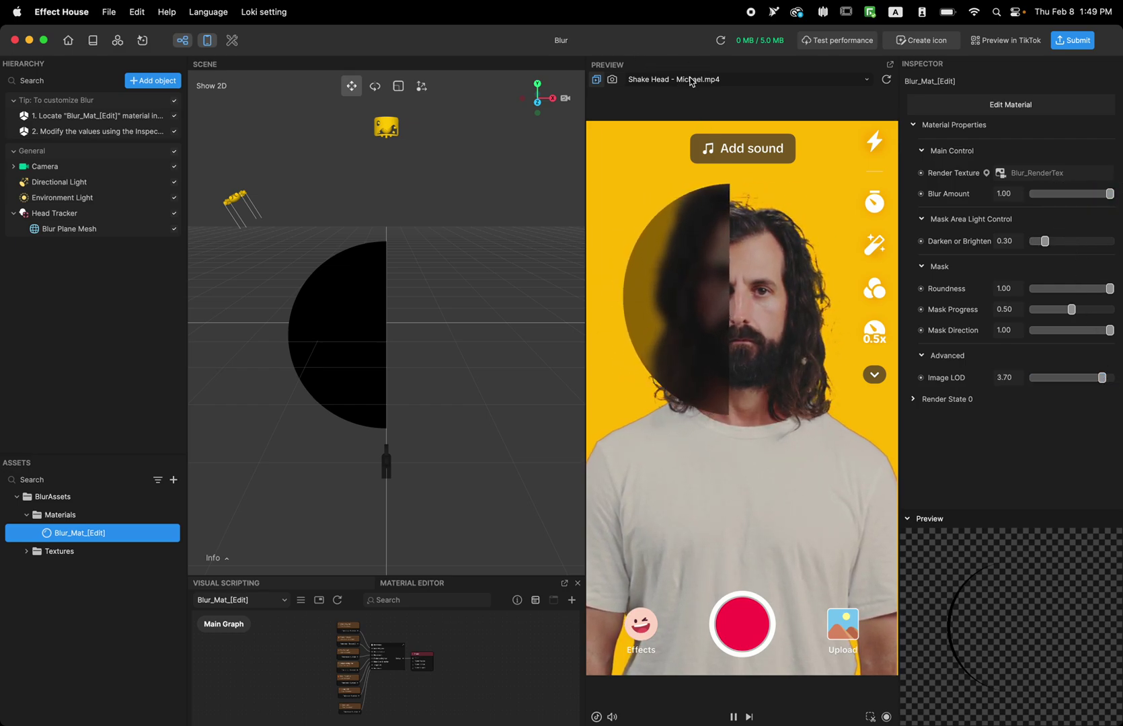
# - Preview the effect on the Face > Idle (Person 2) clip and lower Image LOD to 2.30
pyautogui.click(663, 78)
pyautogui.moveTo(656, 145)
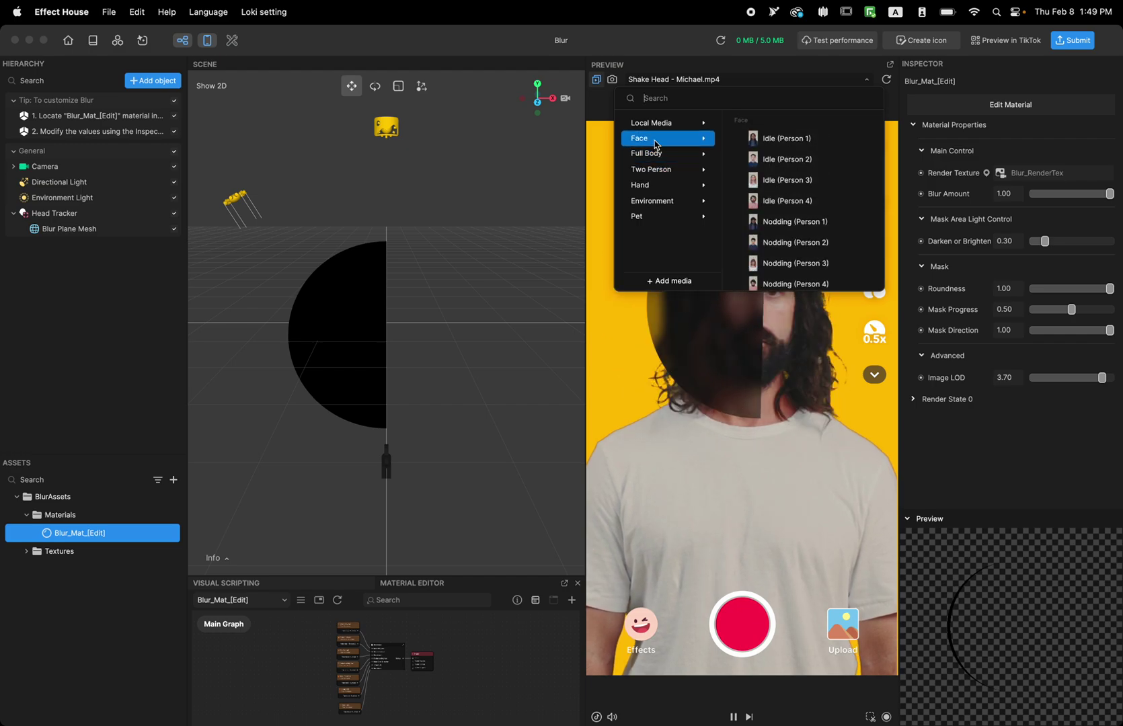
pyautogui.click(786, 159)
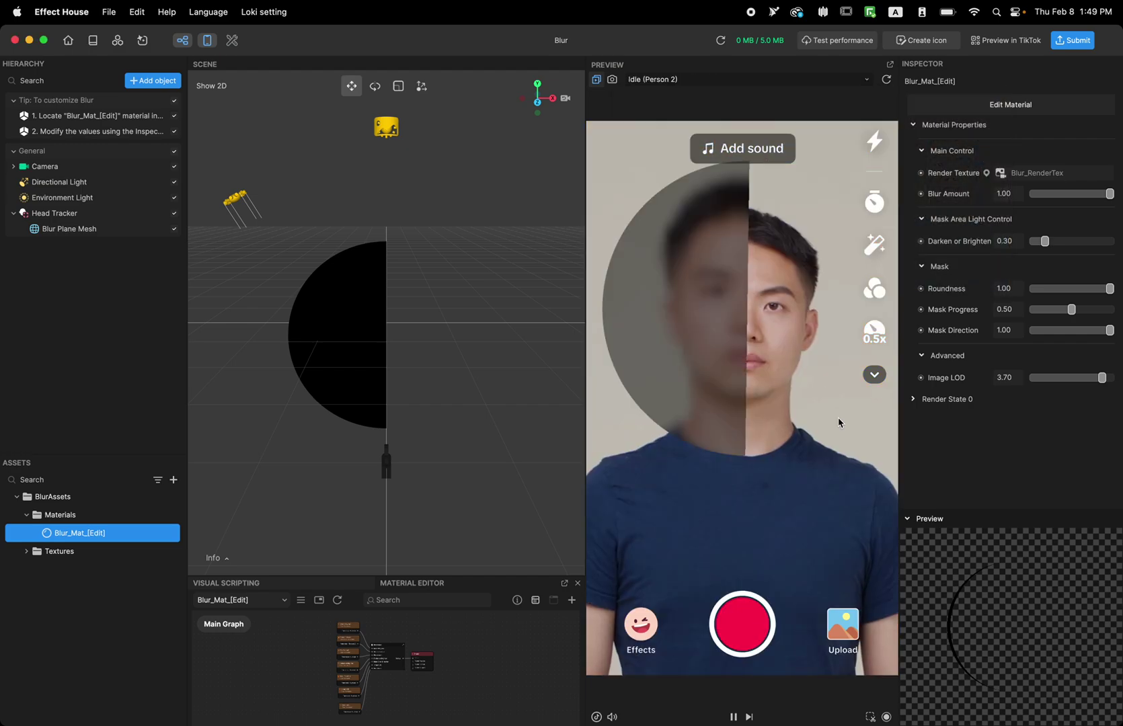
pyautogui.moveTo(1101, 377); pyautogui.dragTo(1067, 380)
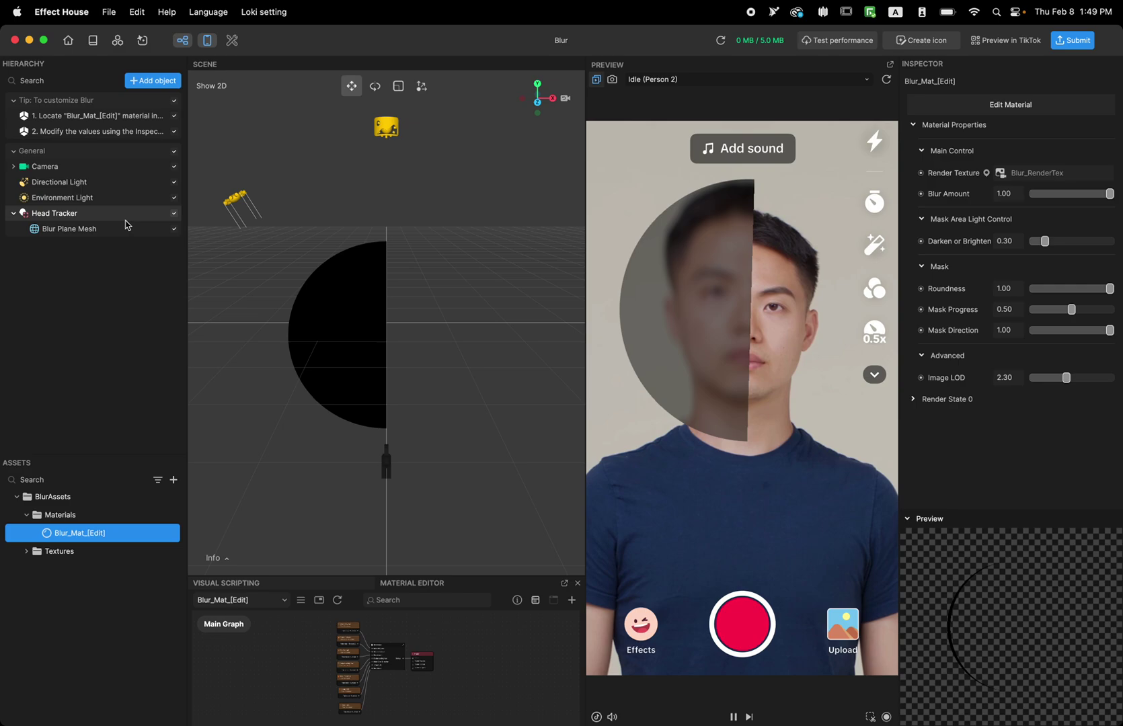
# - Delete the Head Tracker along with its face-tracked blur plane
pyautogui.click(103, 215)
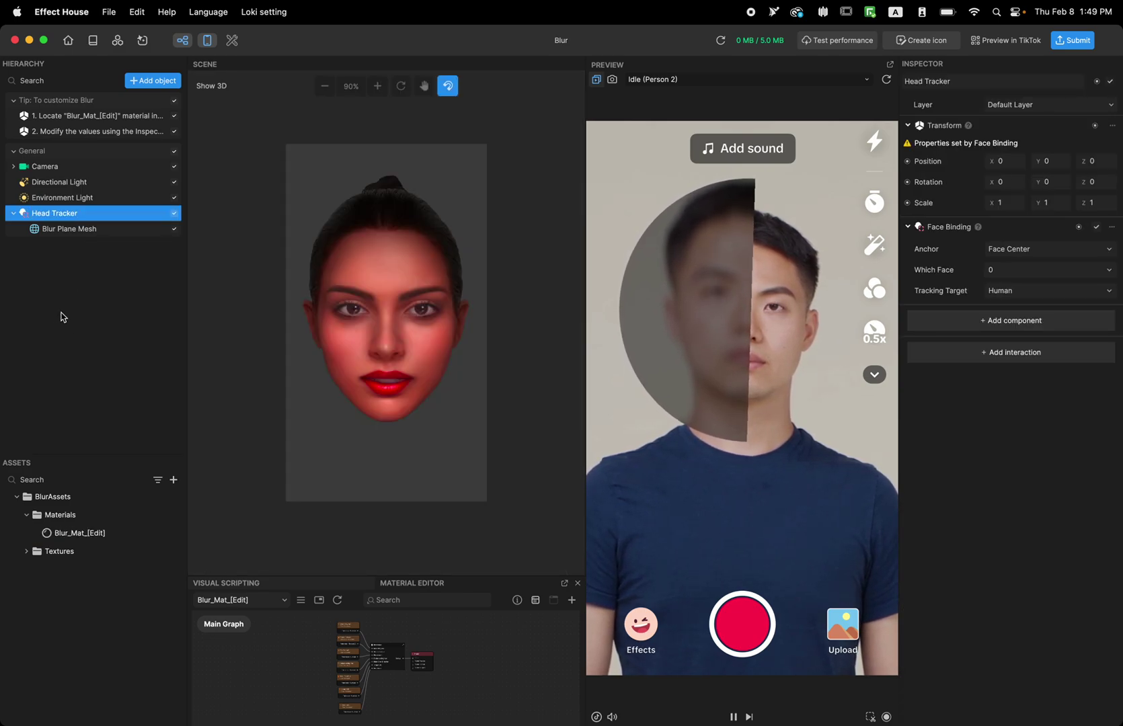
pyautogui.click(97, 221)
pyautogui.click(95, 221)
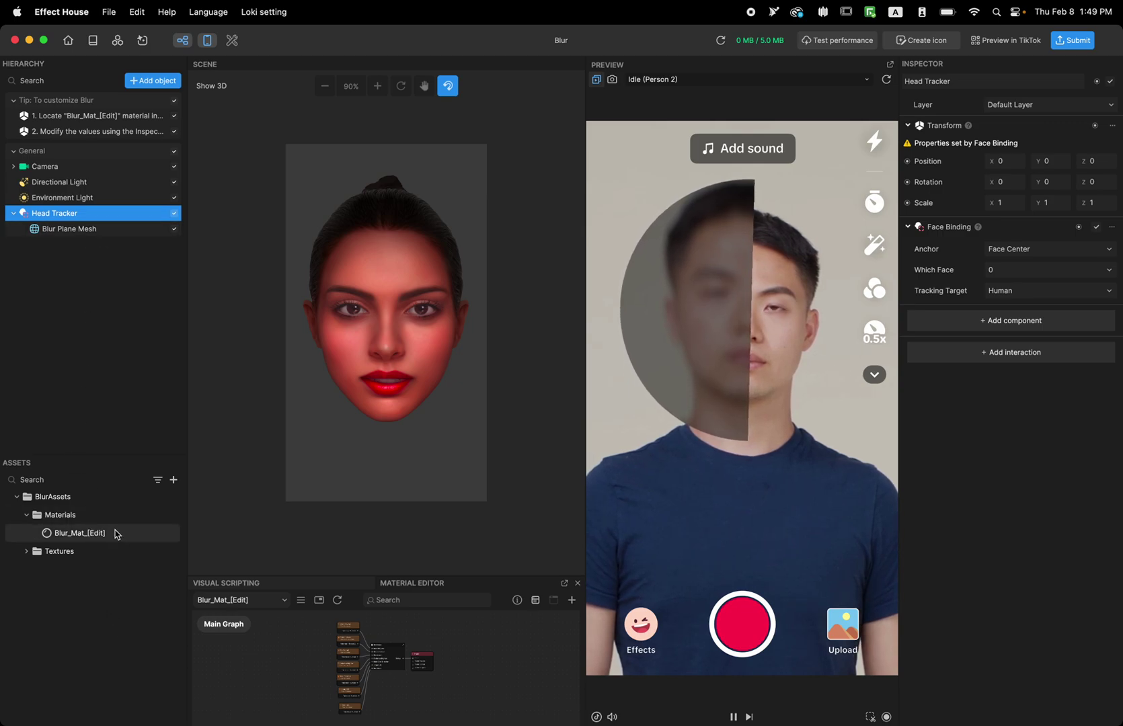
pyautogui.press('BackSpace')
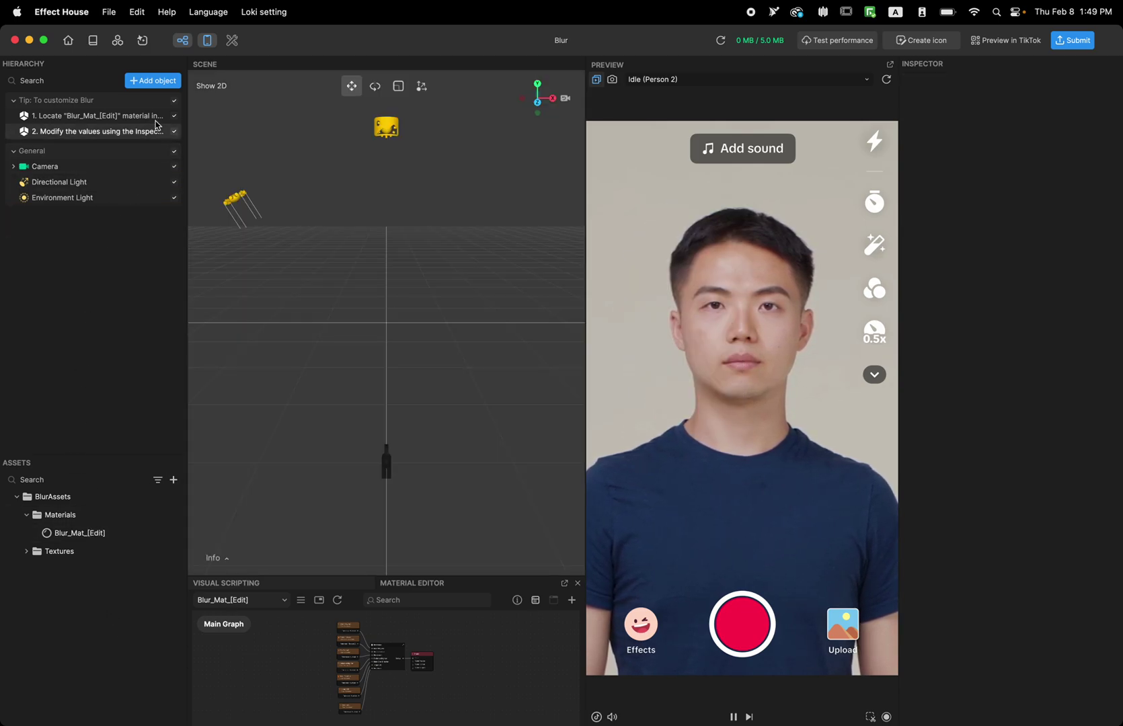
# - Add a 2D Screen Image and assign Blur_Mat_[Edit] as its material
pyautogui.click(152, 80)
pyautogui.click(249, 276)
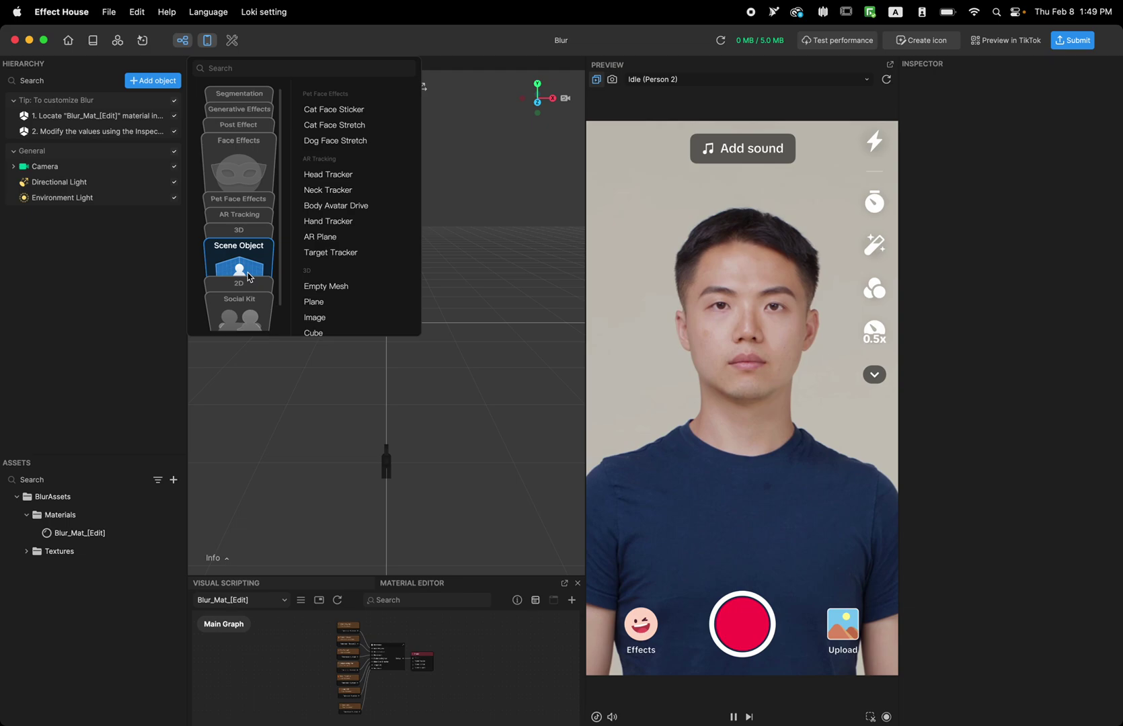
pyautogui.scroll(-6, 249, 275)
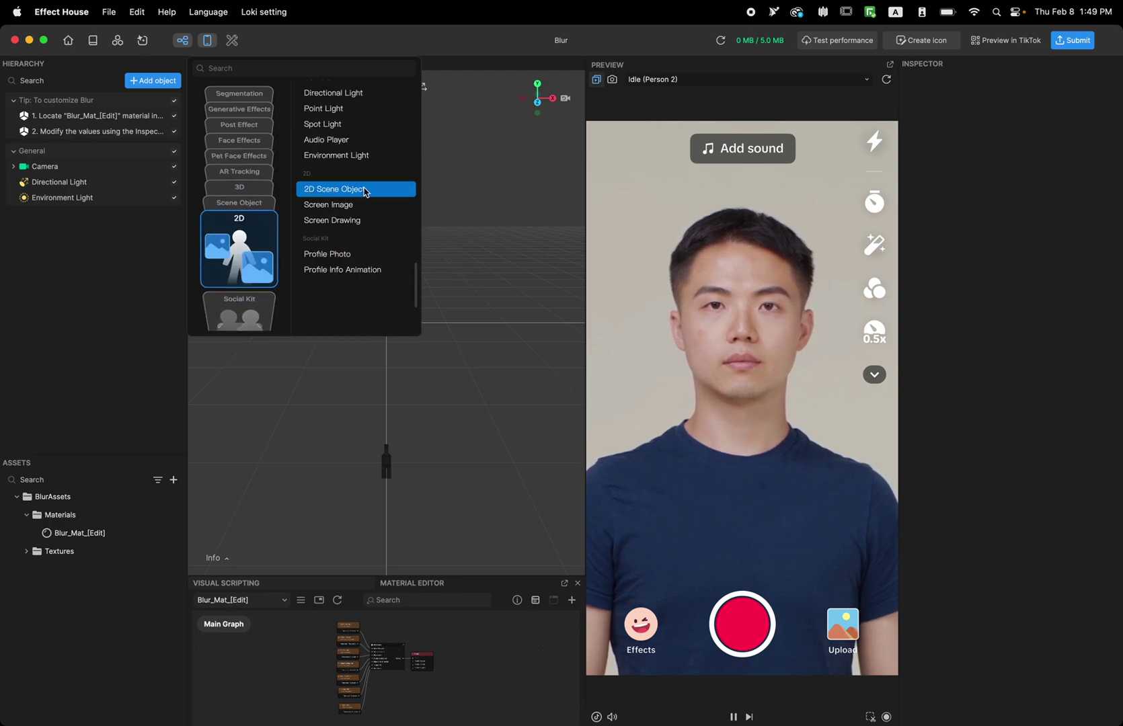
pyautogui.click(344, 208)
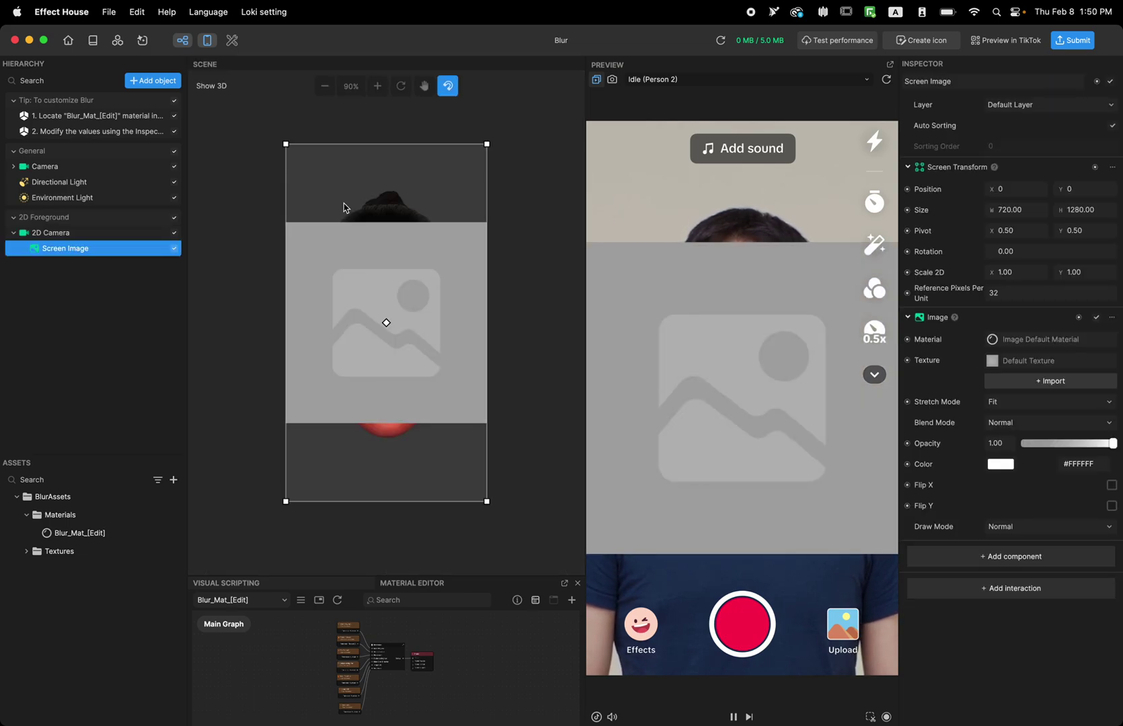
pyautogui.moveTo(64, 532); pyautogui.dragTo(1022, 344)
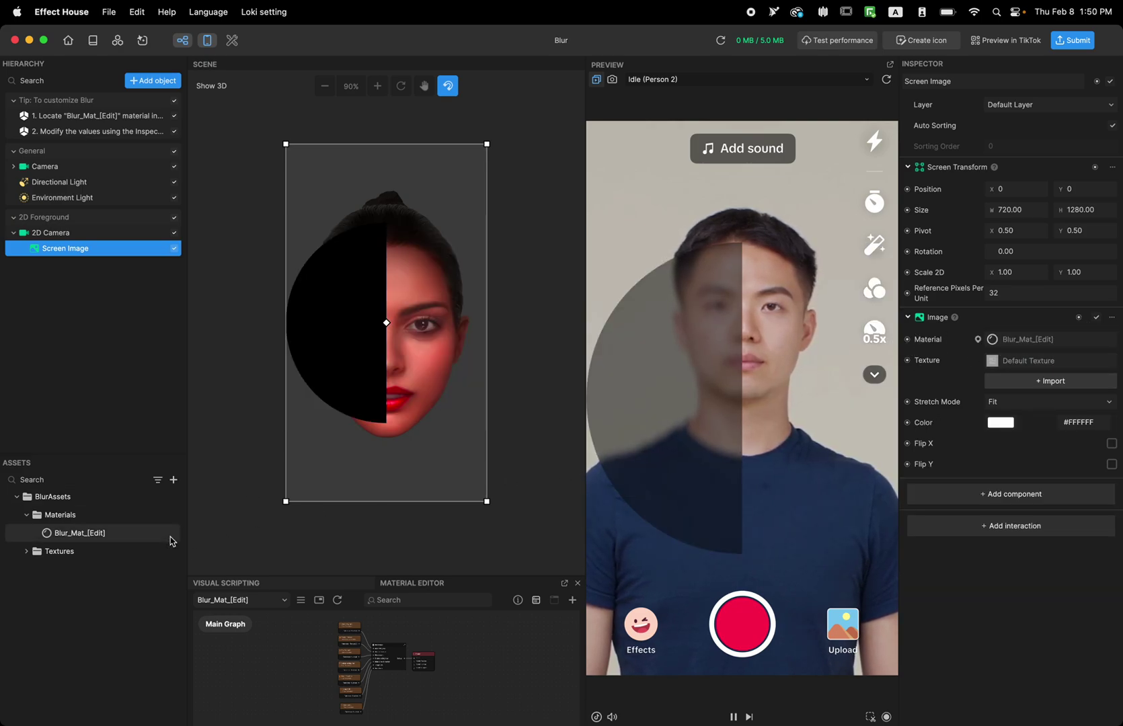
pyautogui.click(108, 534)
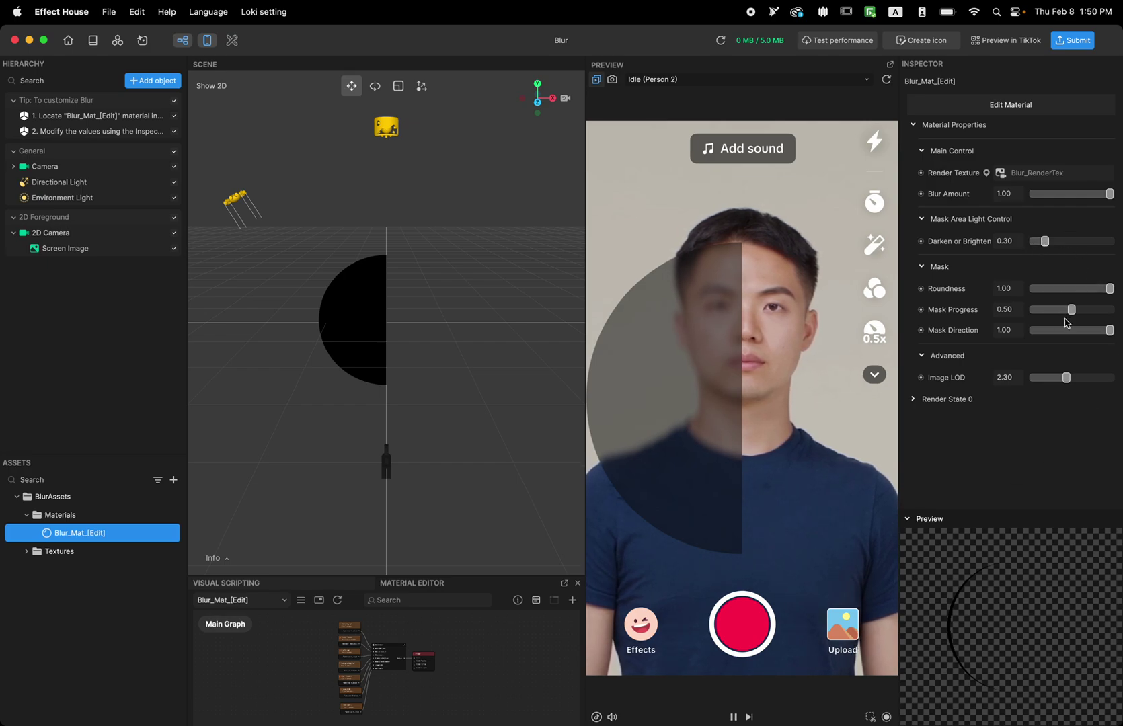
# - Set Mask Progress 1.00, Darken or Brighten 0.60 and Roundness 0.20 on the blur material
pyautogui.moveTo(1071, 309); pyautogui.dragTo(1111, 309)
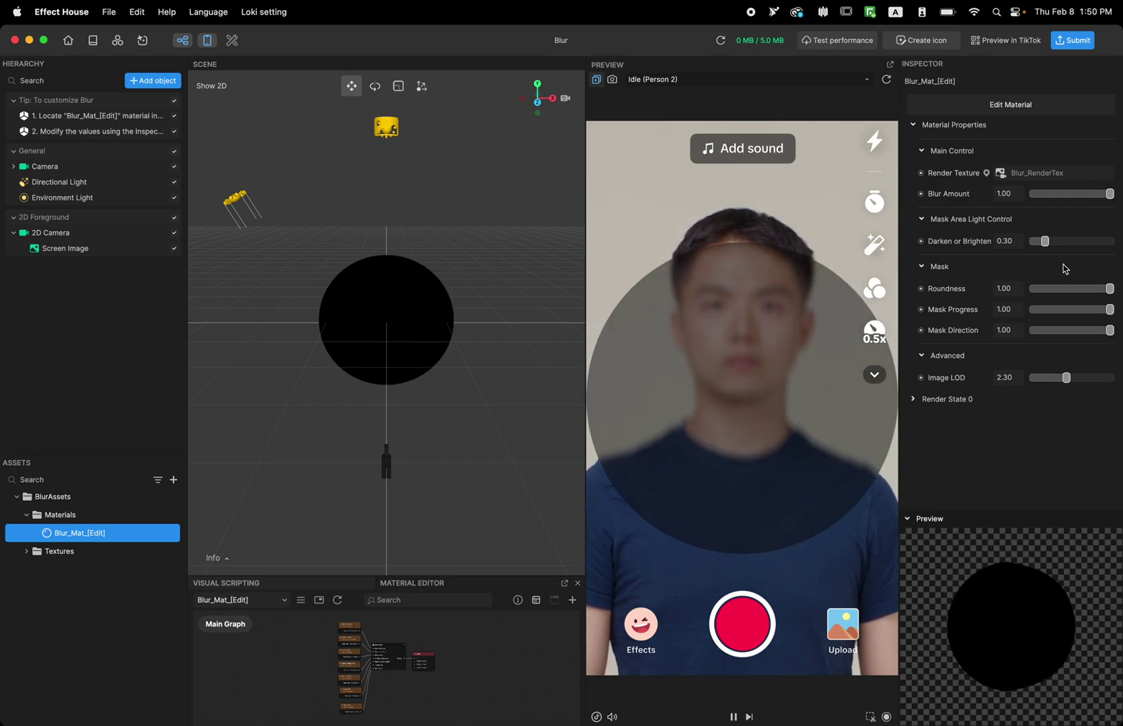
pyautogui.moveTo(1044, 241)
pyautogui.mouseDown()
pyautogui.moveTo(1062, 243)
pyautogui.moveTo(1054, 248)
pyautogui.mouseUp()
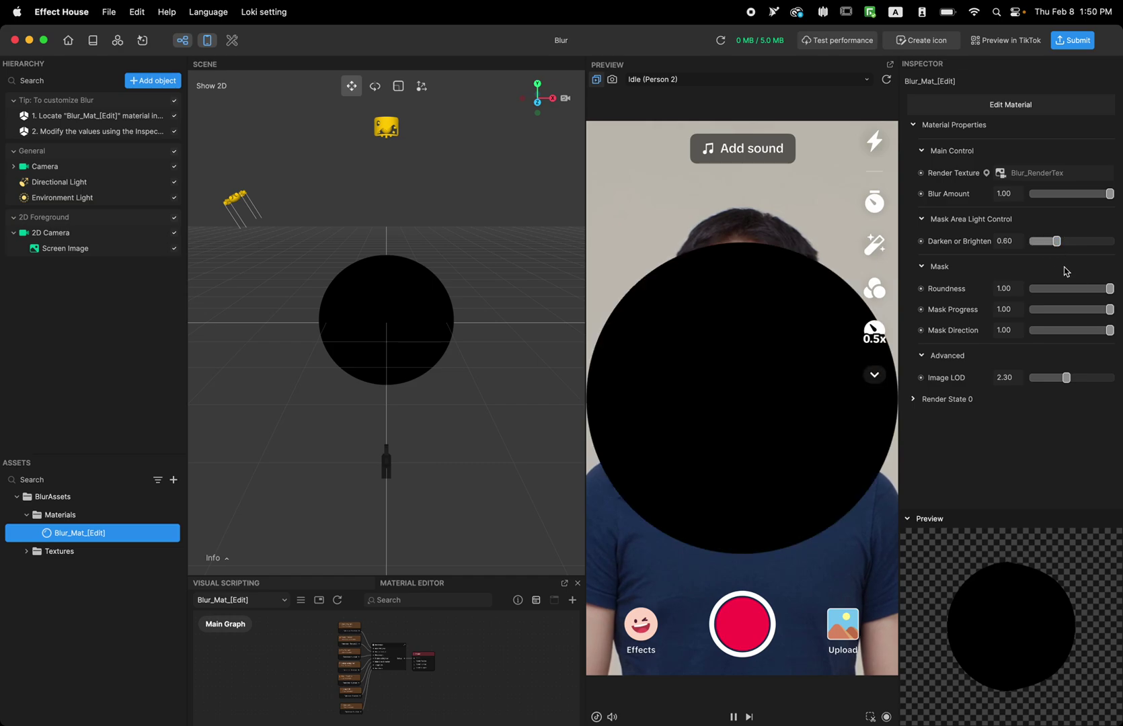
pyautogui.moveTo(1108, 288); pyautogui.dragTo(921, 273)
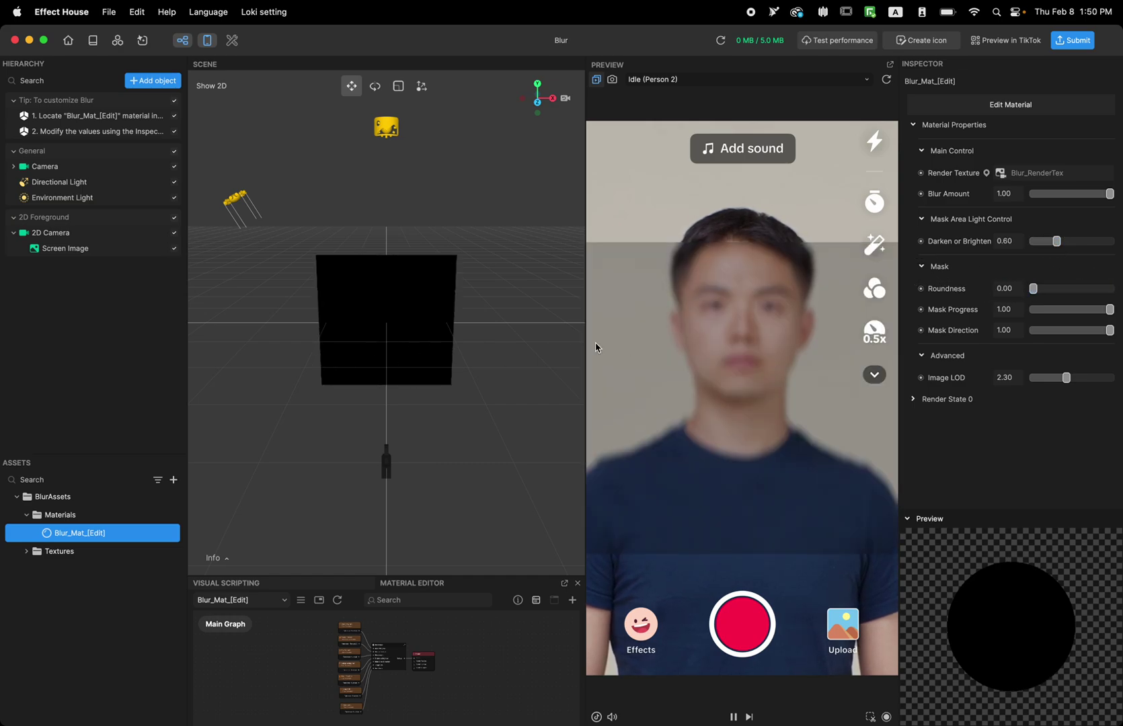
pyautogui.moveTo(1034, 288); pyautogui.dragTo(1053, 293)
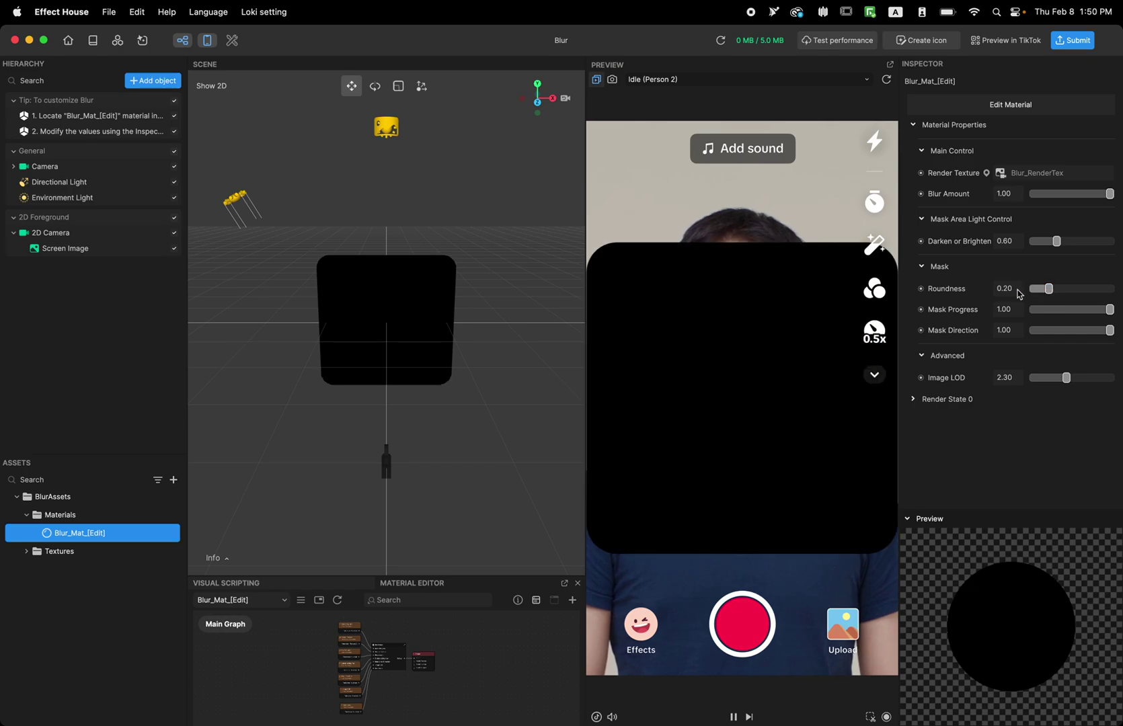
# - Resize the Screen Image to 564.044 × 616.608 and centre it at 0, 0 over the person
pyautogui.click(67, 248)
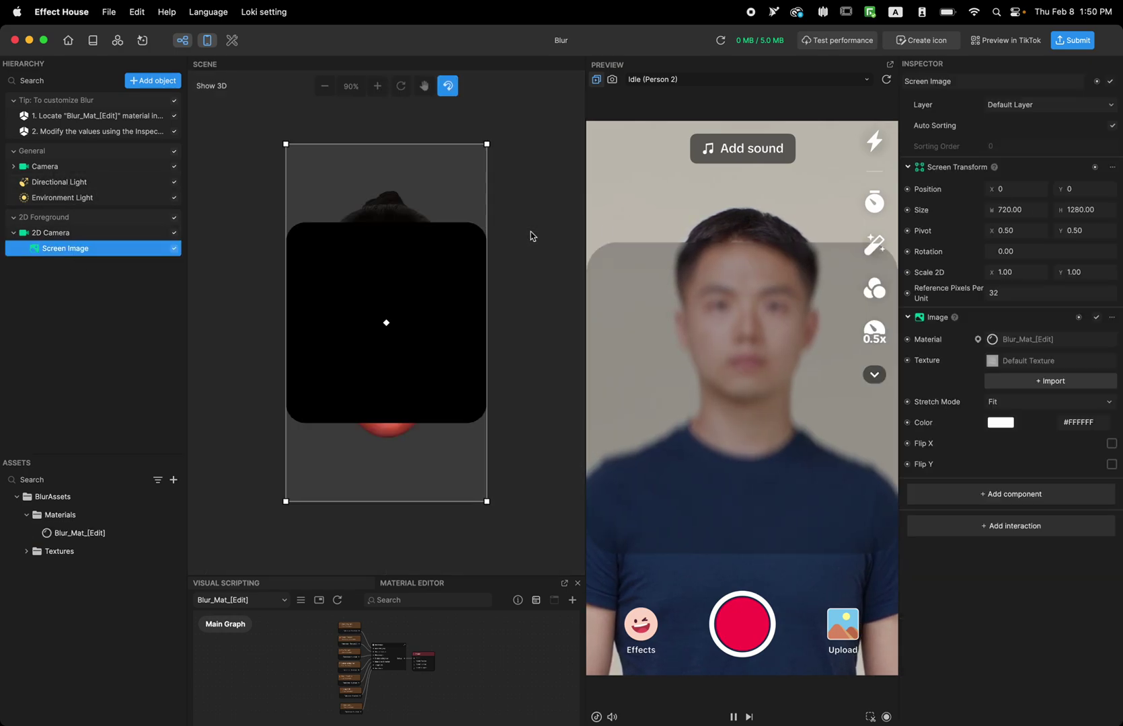
pyautogui.moveTo(487, 143); pyautogui.dragTo(441, 231)
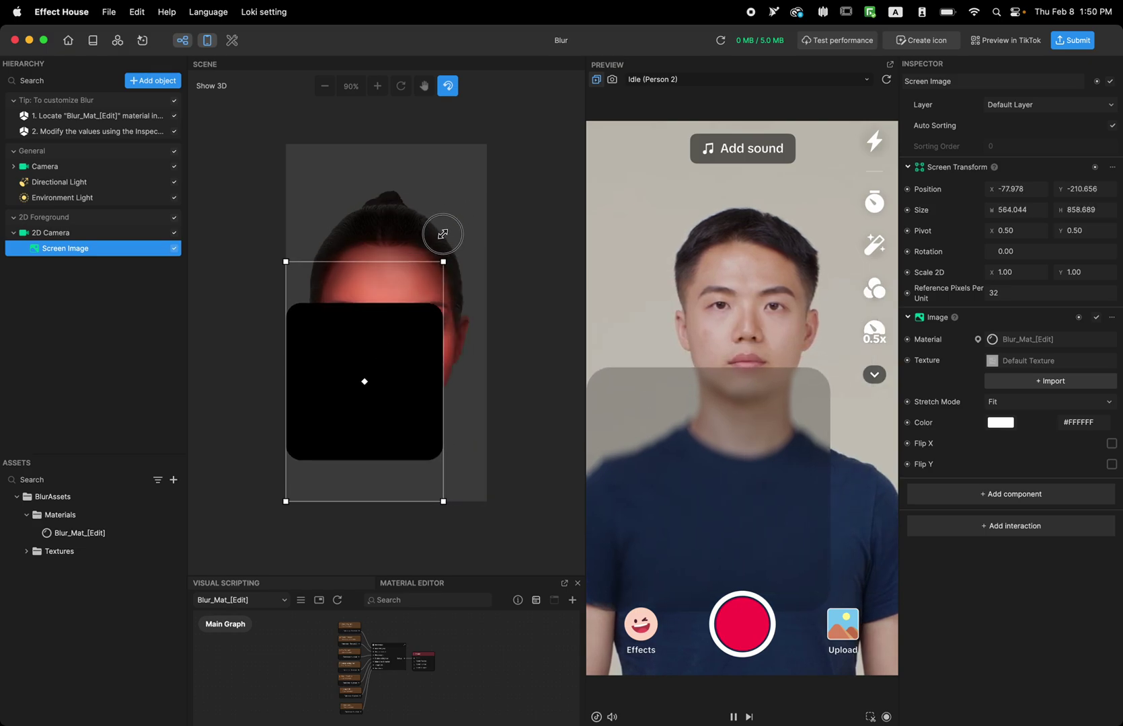
pyautogui.moveTo(390, 261); pyautogui.dragTo(388, 328)
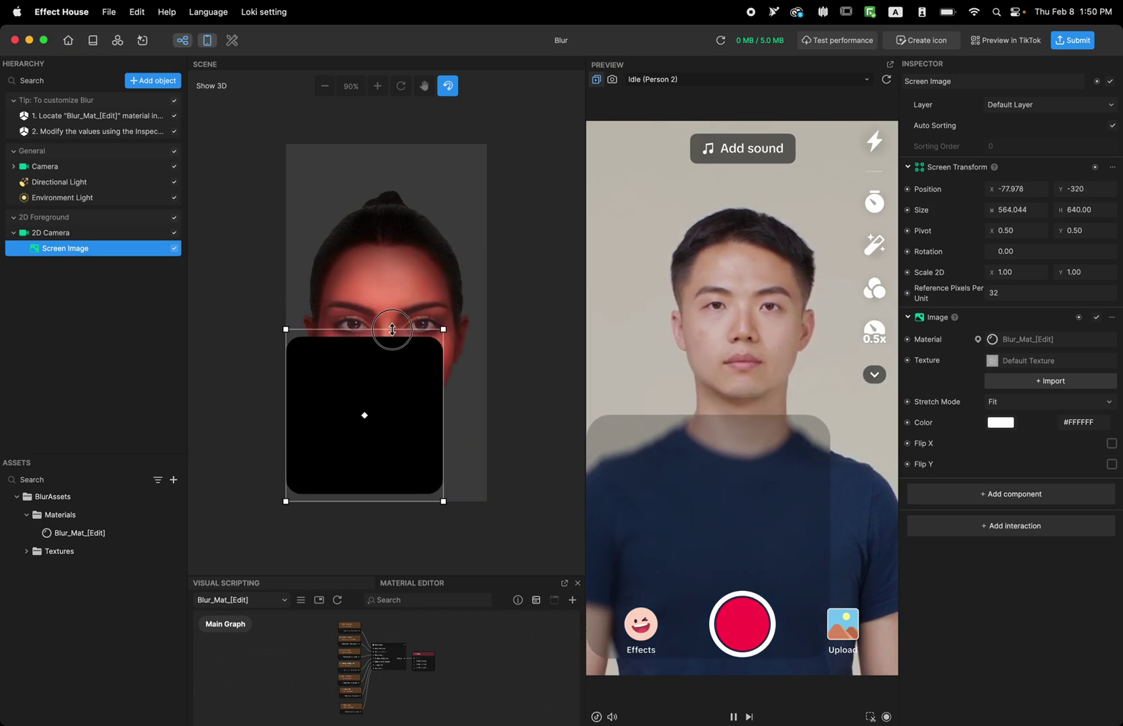
pyautogui.moveTo(389, 419); pyautogui.dragTo(411, 323)
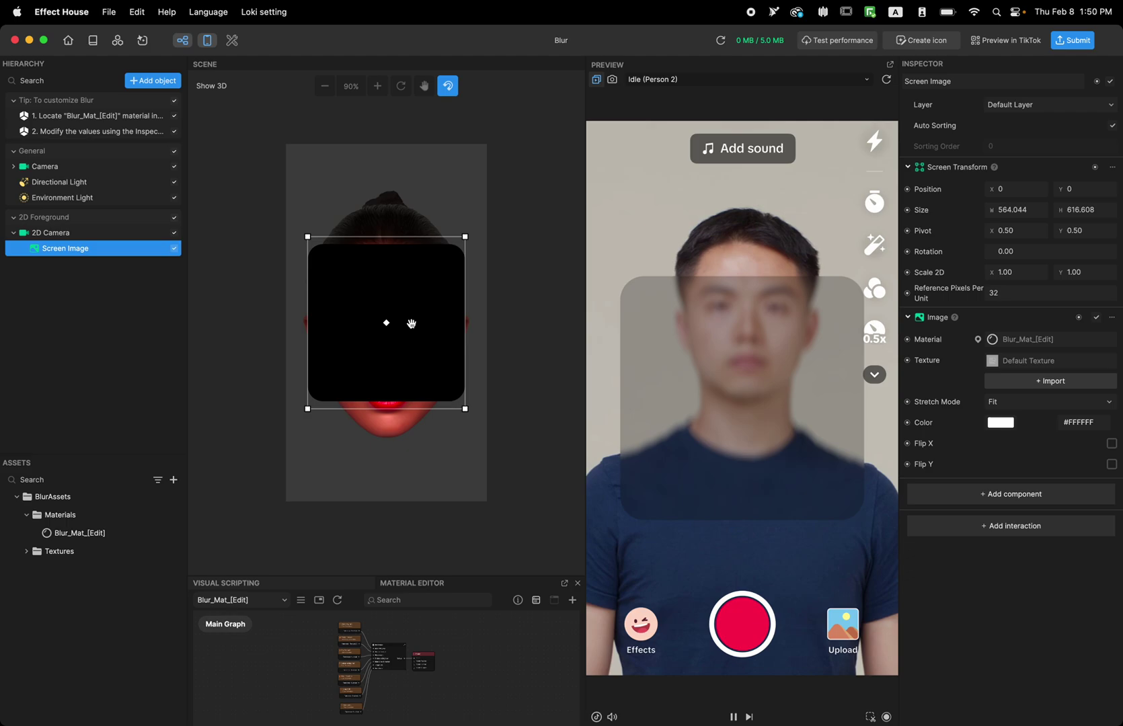
# - Add a Text object via the 'text' search and nest it under 2D Camera
pyautogui.click(165, 81)
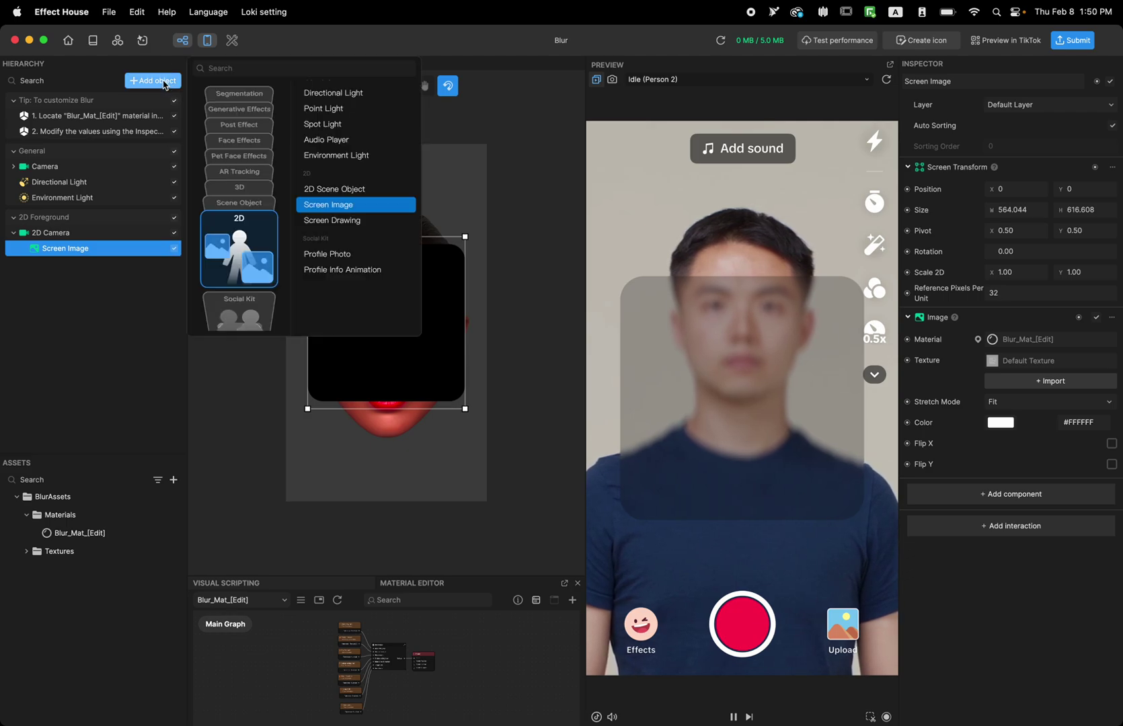
pyautogui.click(293, 68)
pyautogui.write('text')
pyautogui.press('Return')
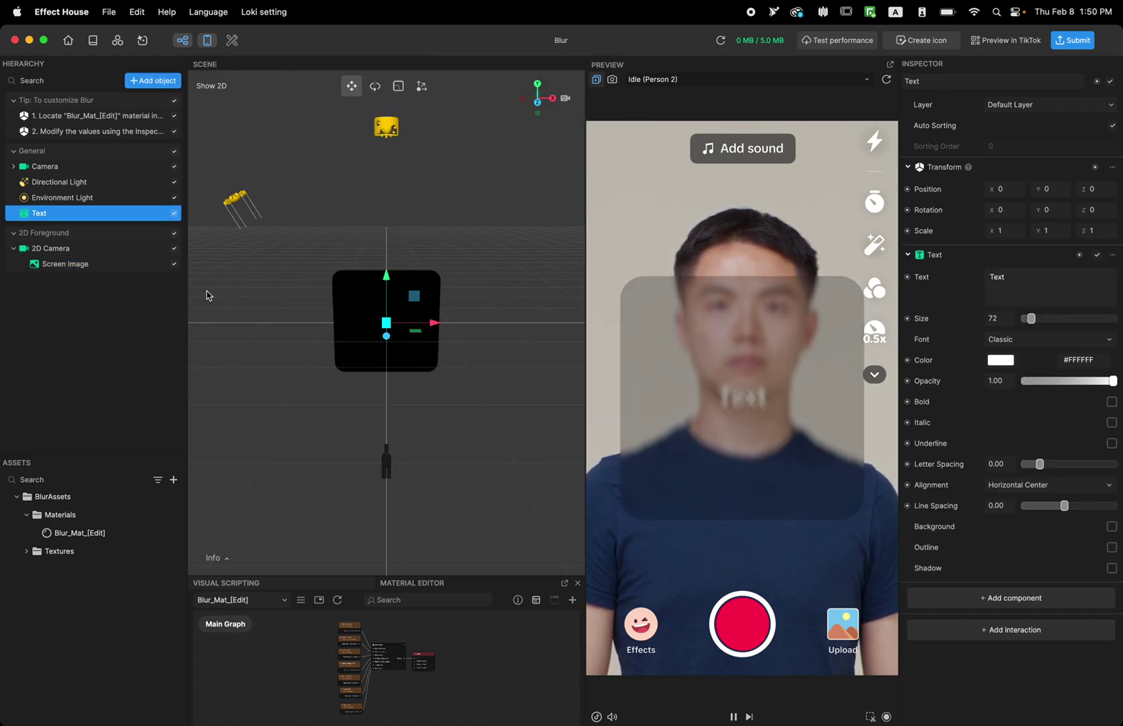
pyautogui.moveTo(45, 232); pyautogui.dragTo(49, 249)
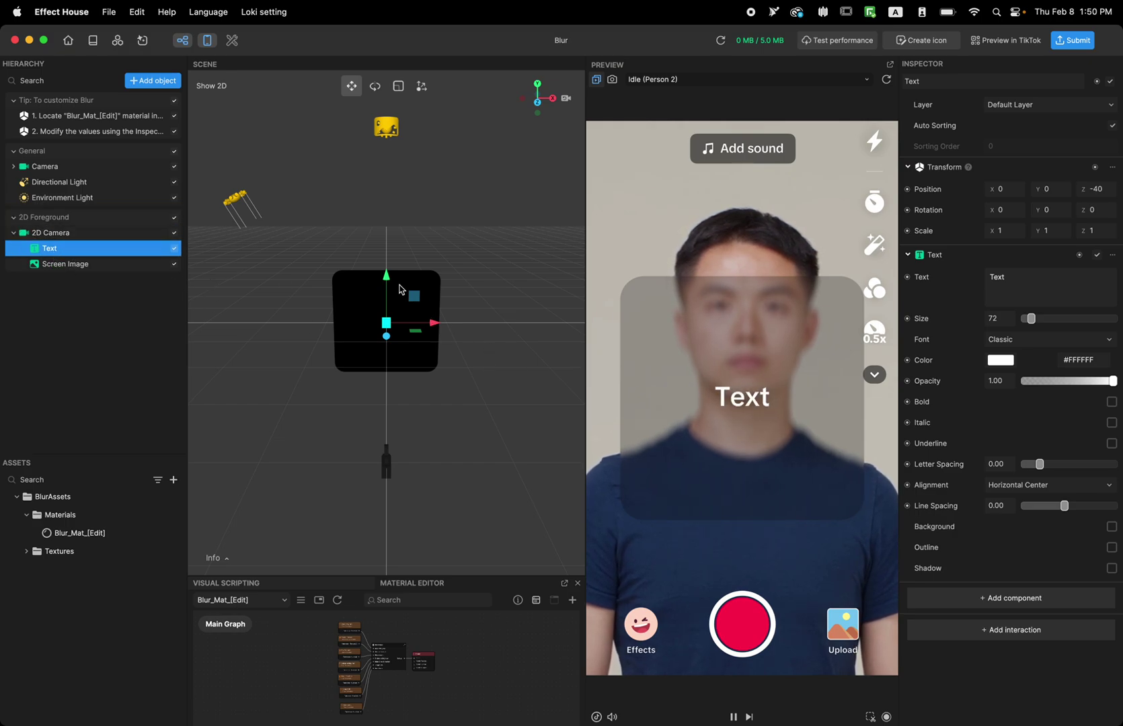
# - Move the text toward the panel's top and change it to 'Welcome!'
pyautogui.moveTo(392, 285); pyautogui.dragTo(390, 249)
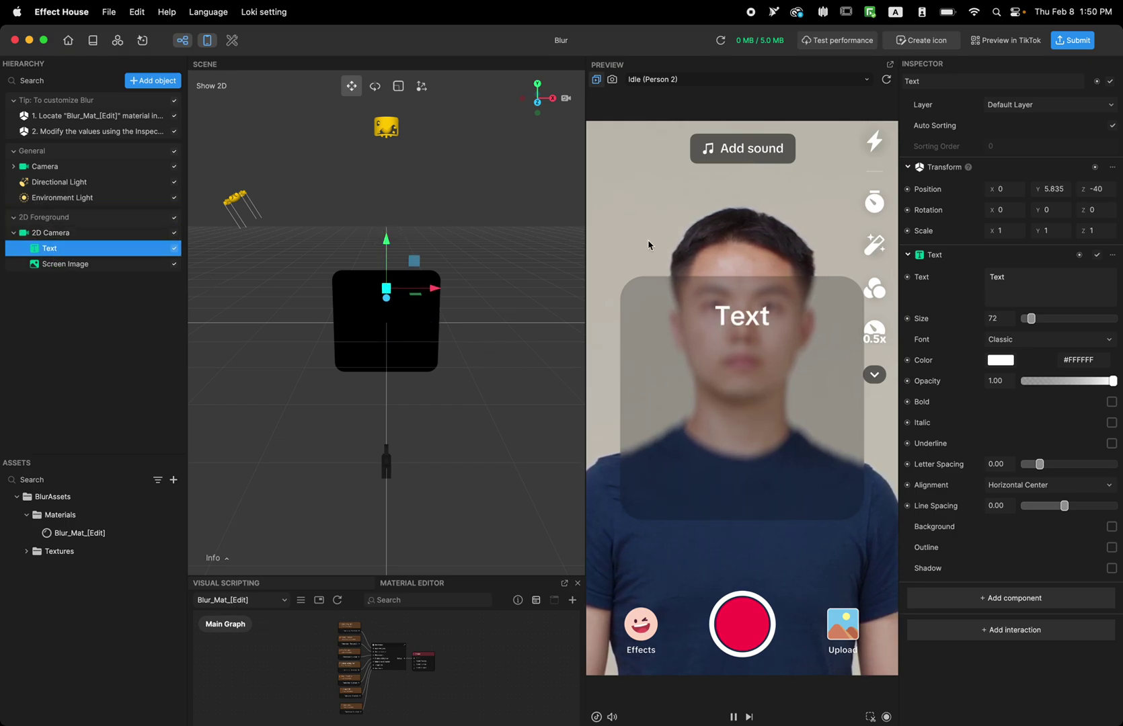
pyautogui.doubleClick(1035, 281)
pyautogui.write('Weo')
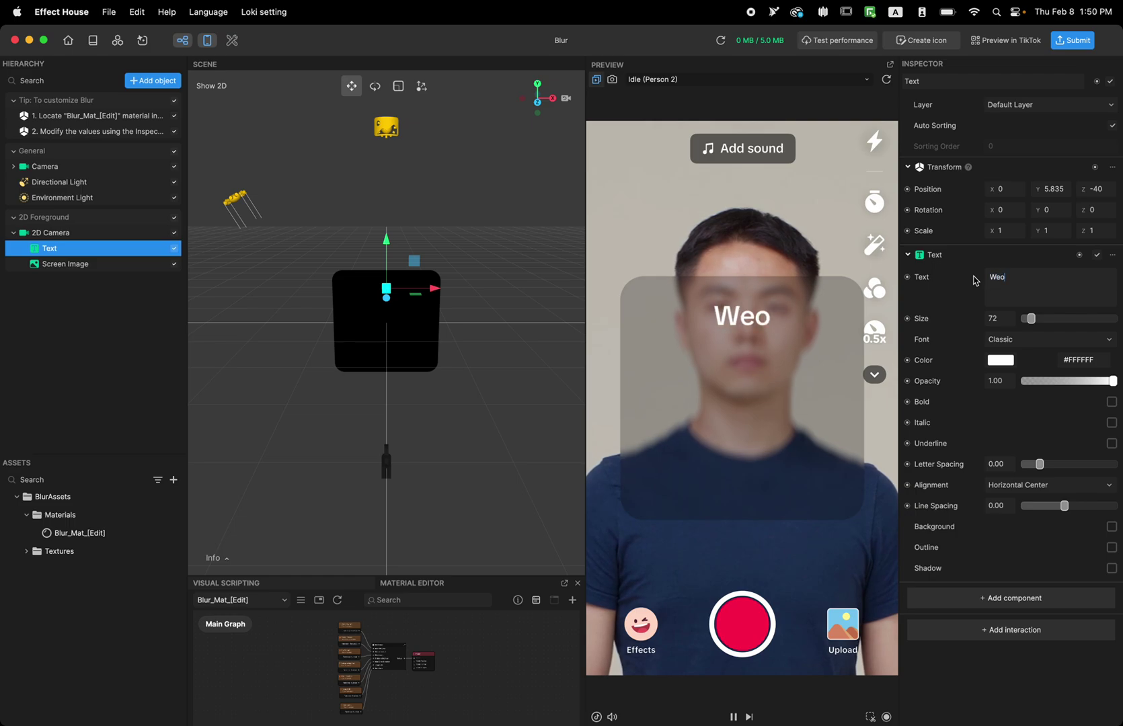
pyautogui.press('BackSpace')
pyautogui.write('lcome!')
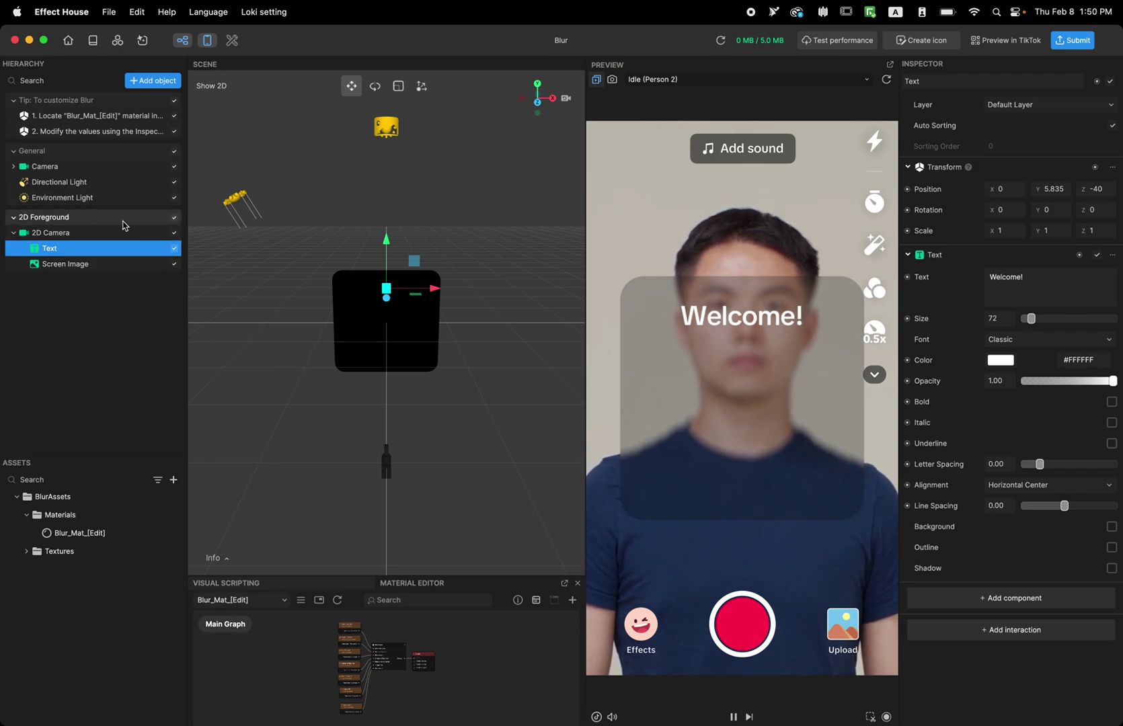
# - Set the preview media to Full Body > Walking (Person 1)
pyautogui.click(680, 86)
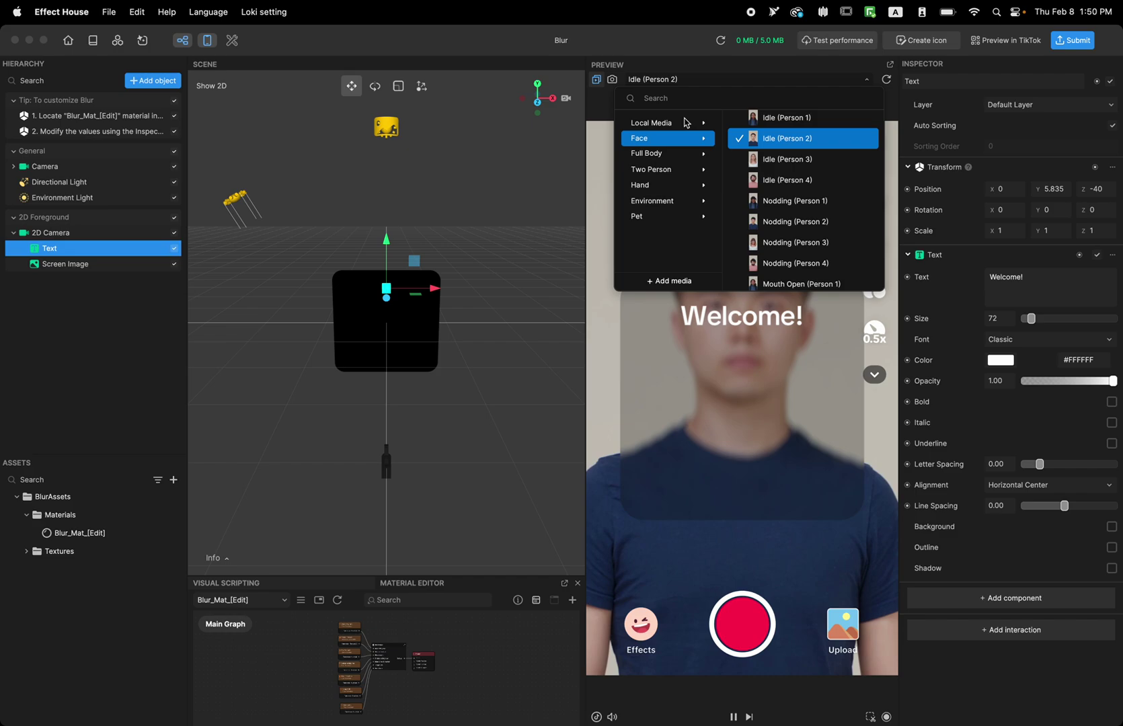
pyautogui.moveTo(776, 190)
pyautogui.click(792, 221)
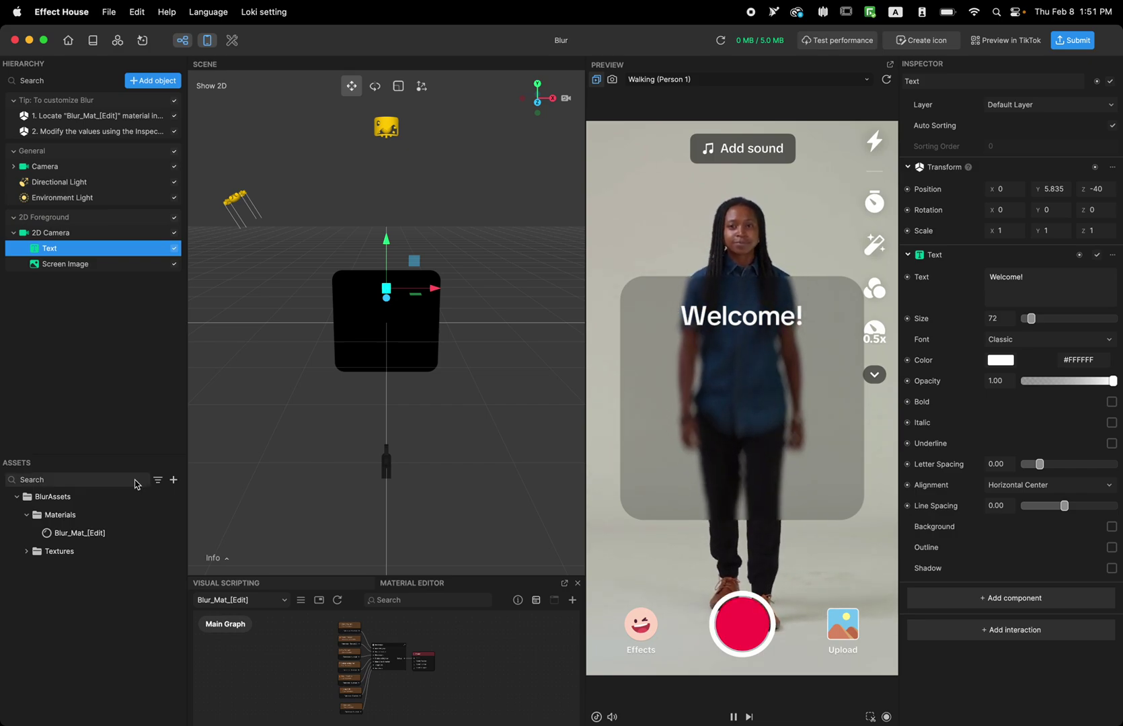
# - Select the Blur Renderer Camera under Camera, showing Blur_RenderTex output and Render Order 3
pyautogui.click(79, 533)
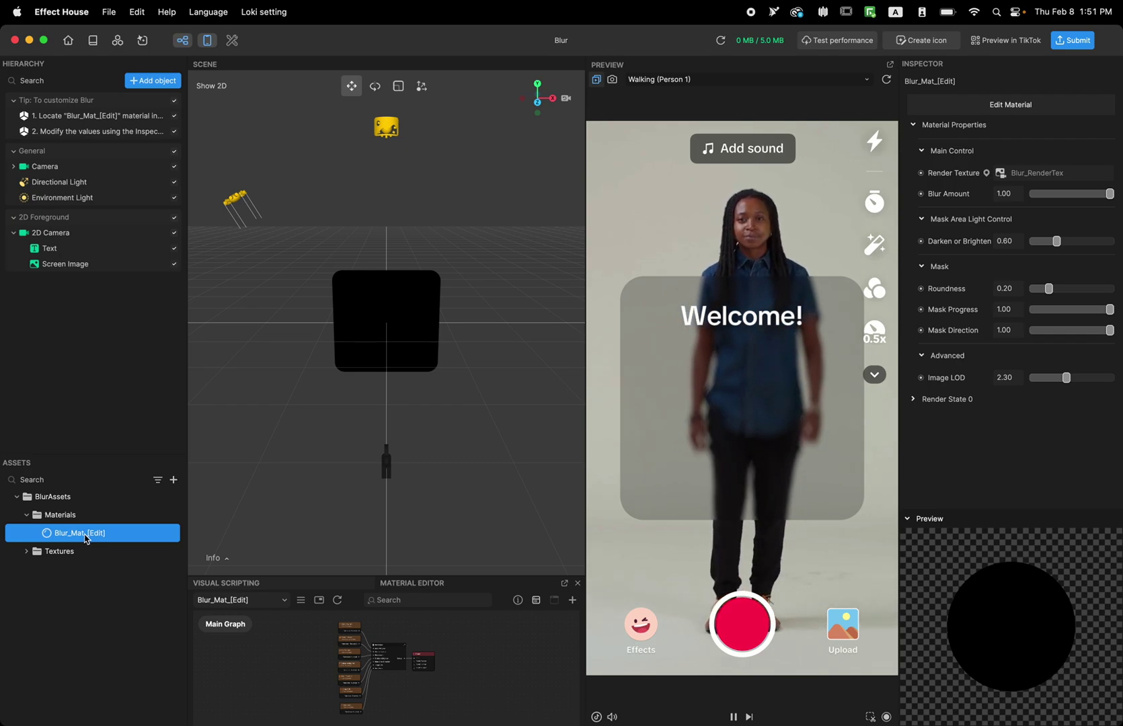
pyautogui.click(14, 166)
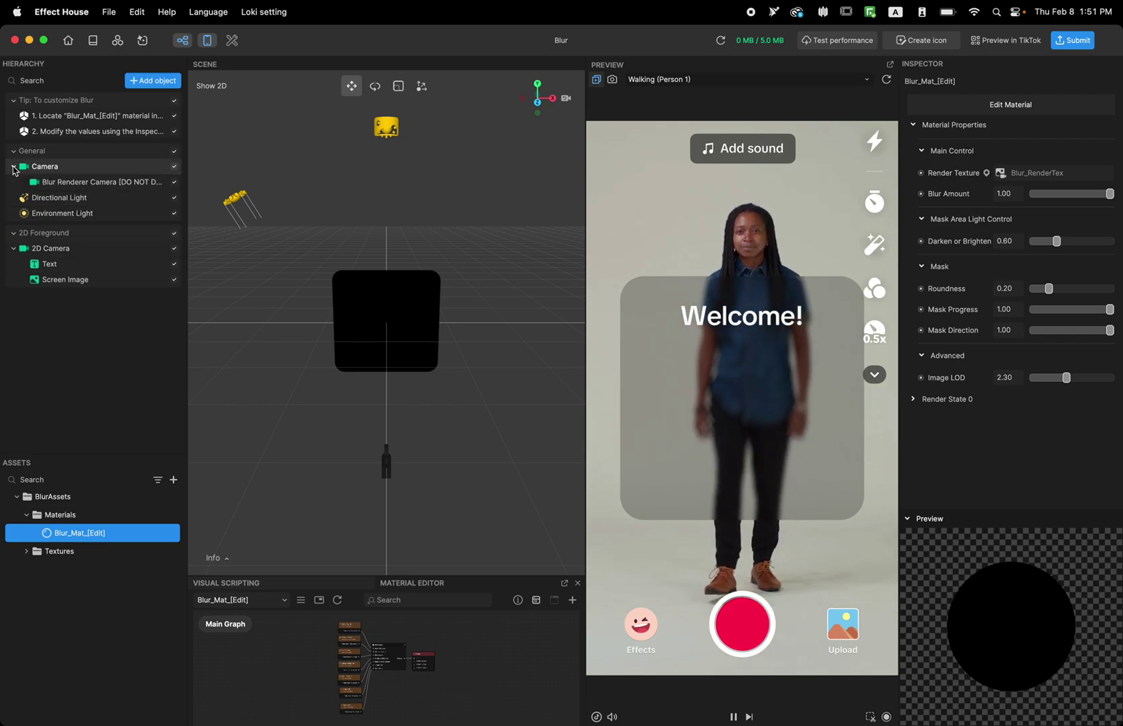
pyautogui.click(92, 183)
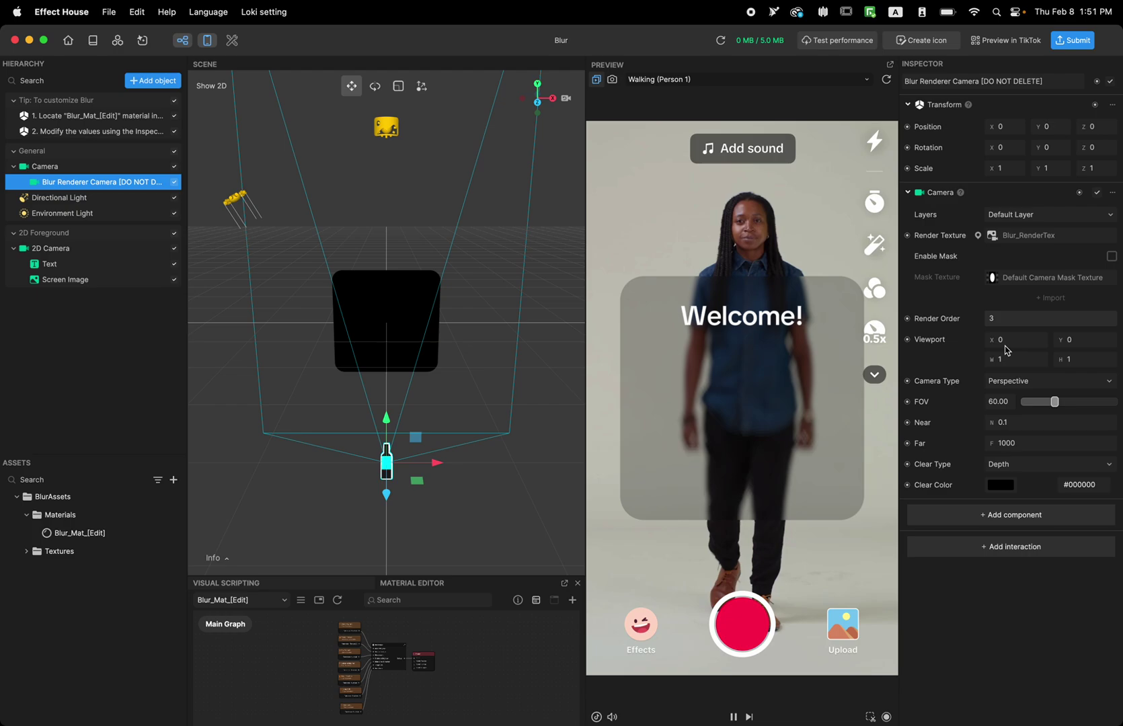
# - Reveal Blur_RenderTex in the Textures folder, then return to the Blur_Mat_[Edit] material
pyautogui.click(26, 551)
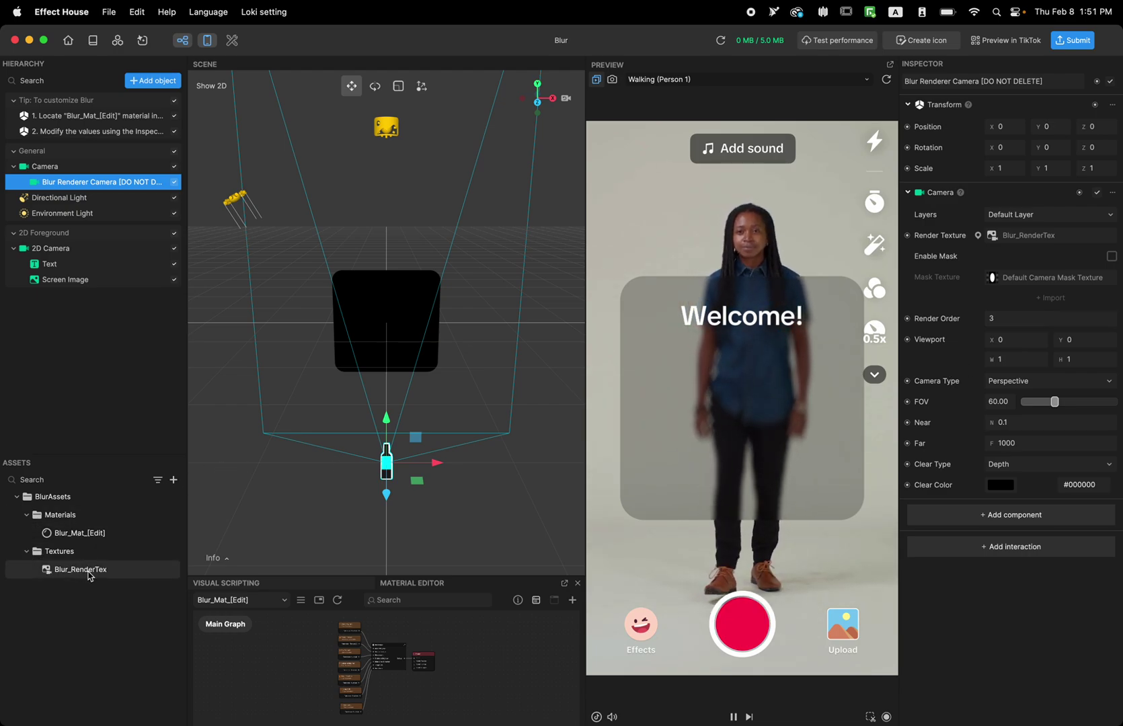
pyautogui.click(91, 575)
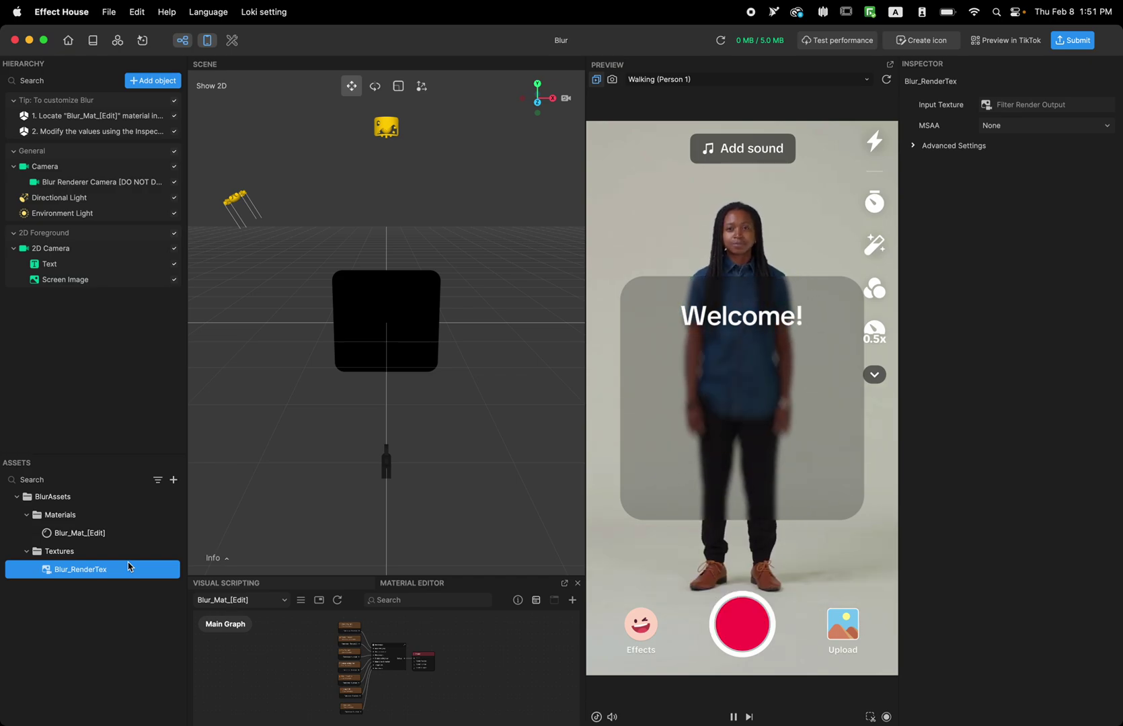
pyautogui.click(100, 538)
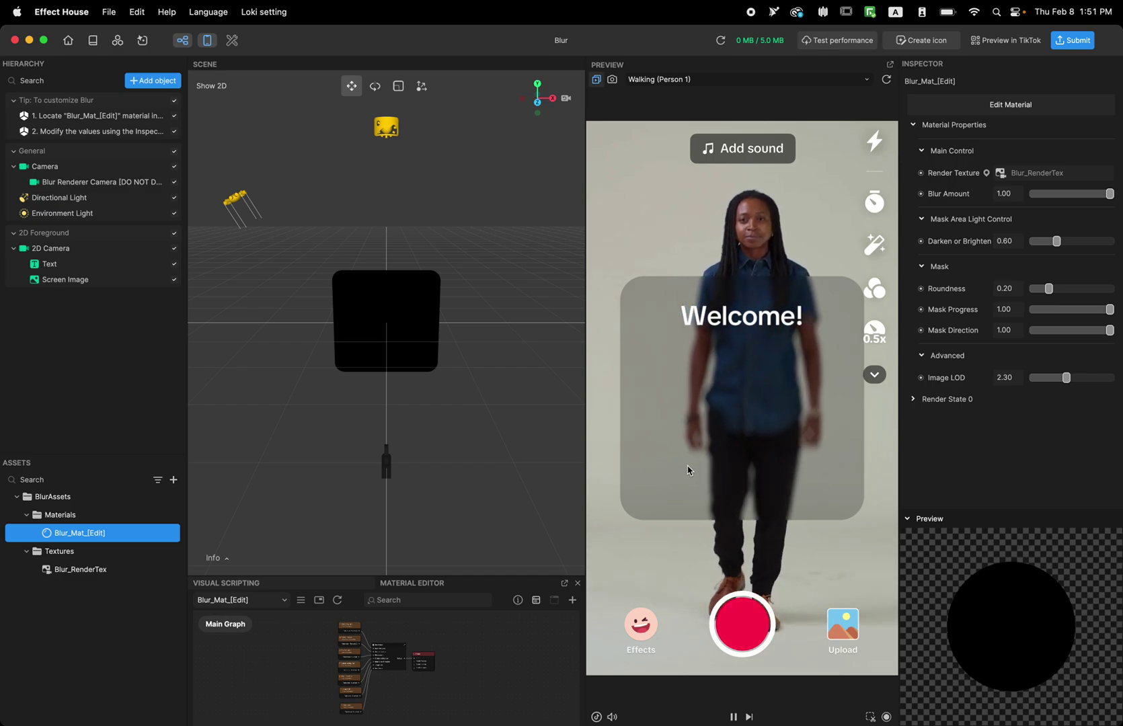
# - Collapse the Camera node's children in the hierarchy and clear the selection, leaving the inspector empty
pyautogui.click(14, 166)
pyautogui.click(13, 166)
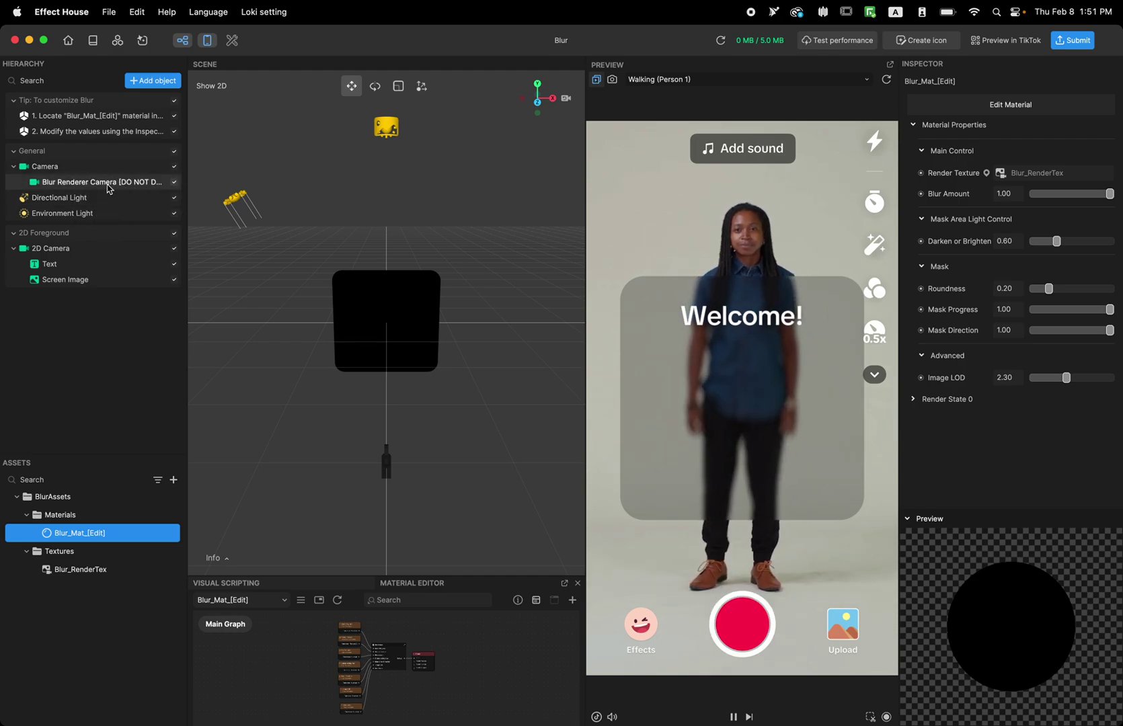
pyautogui.click(13, 166)
pyautogui.click(97, 422)
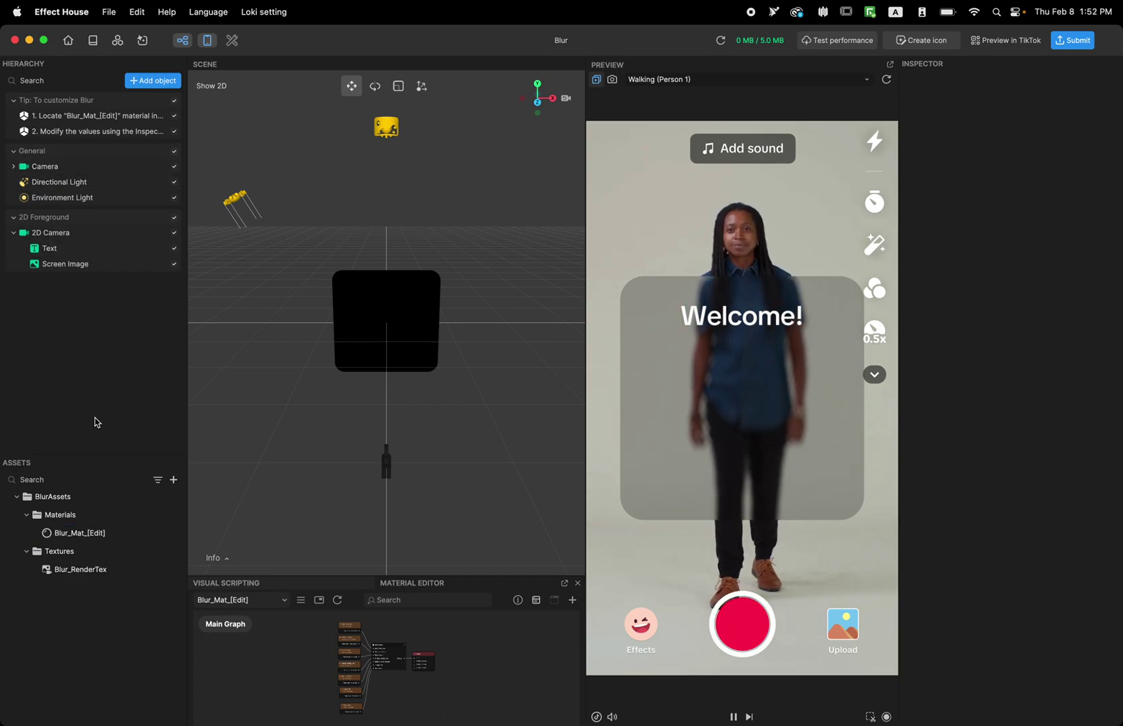